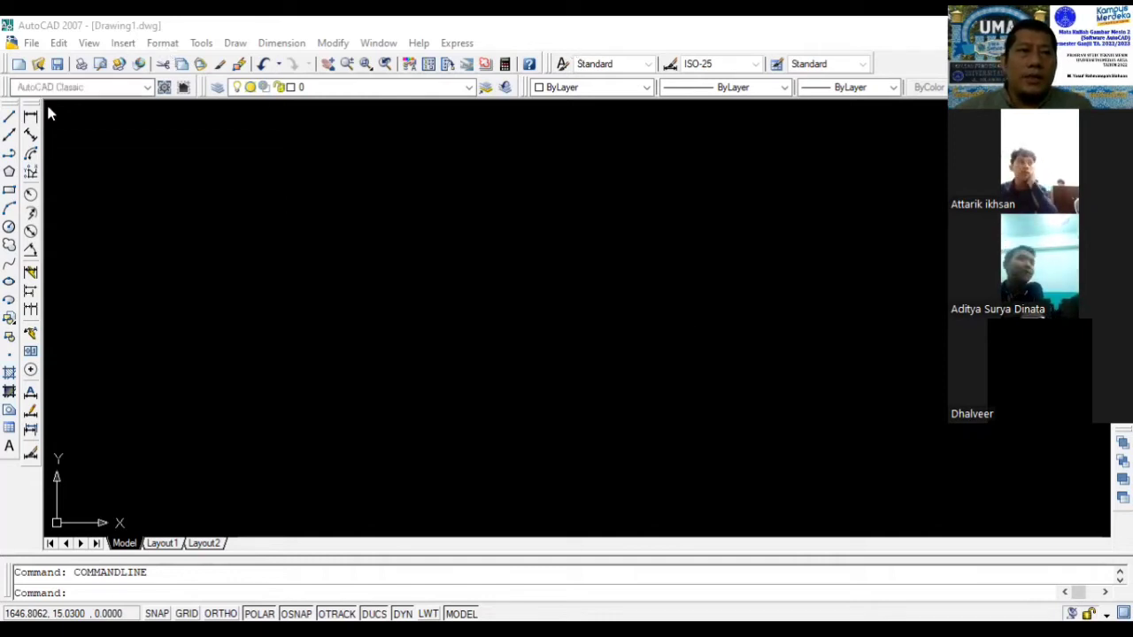
pyautogui.click(140, 83)
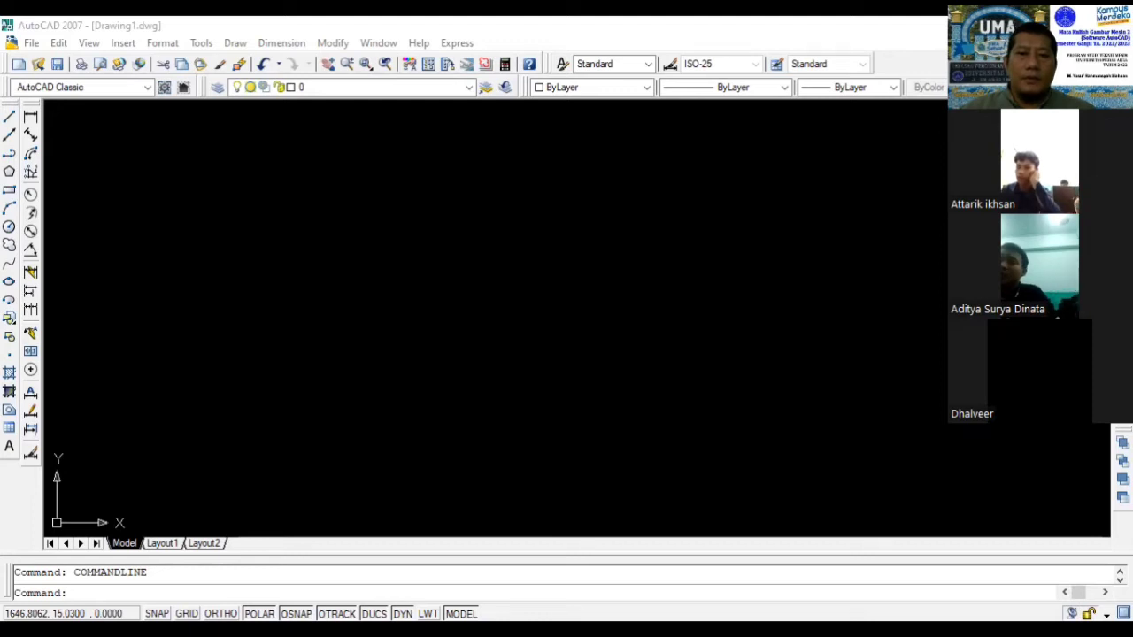
pyautogui.press('Escape')
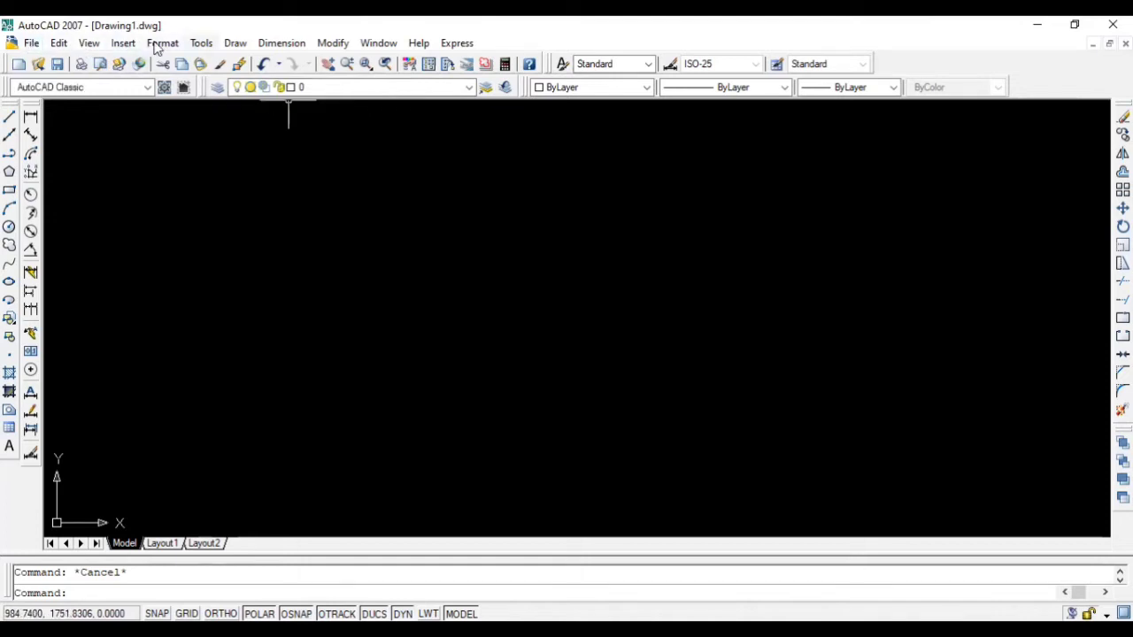
pyautogui.click(237, 46)
pyautogui.click(237, 46)
pyautogui.click(270, 46)
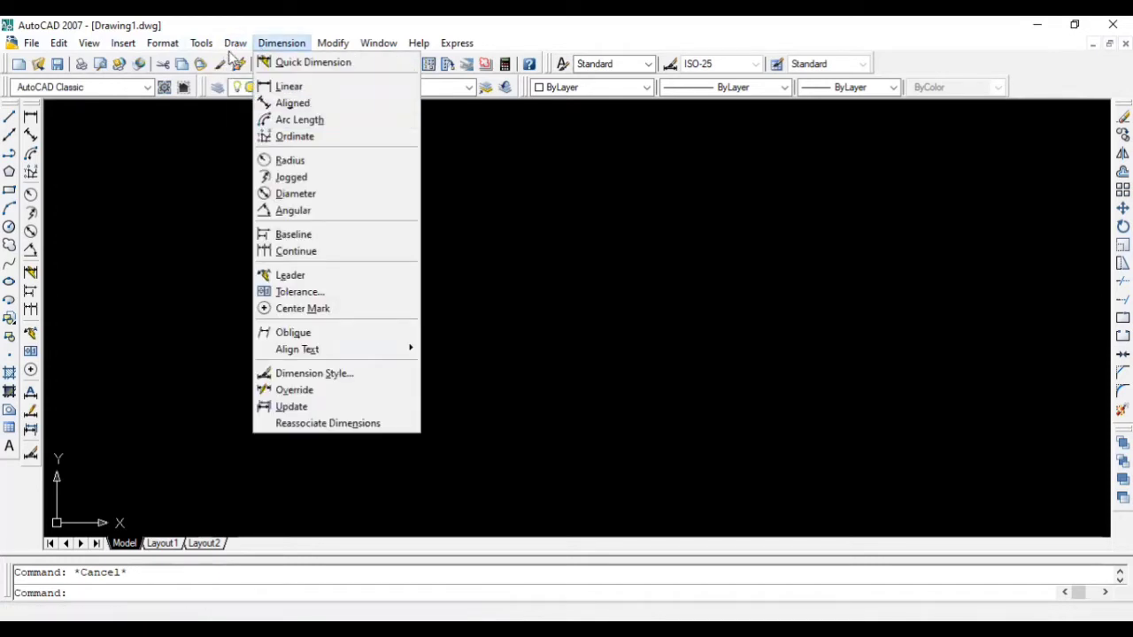
pyautogui.press('Left')
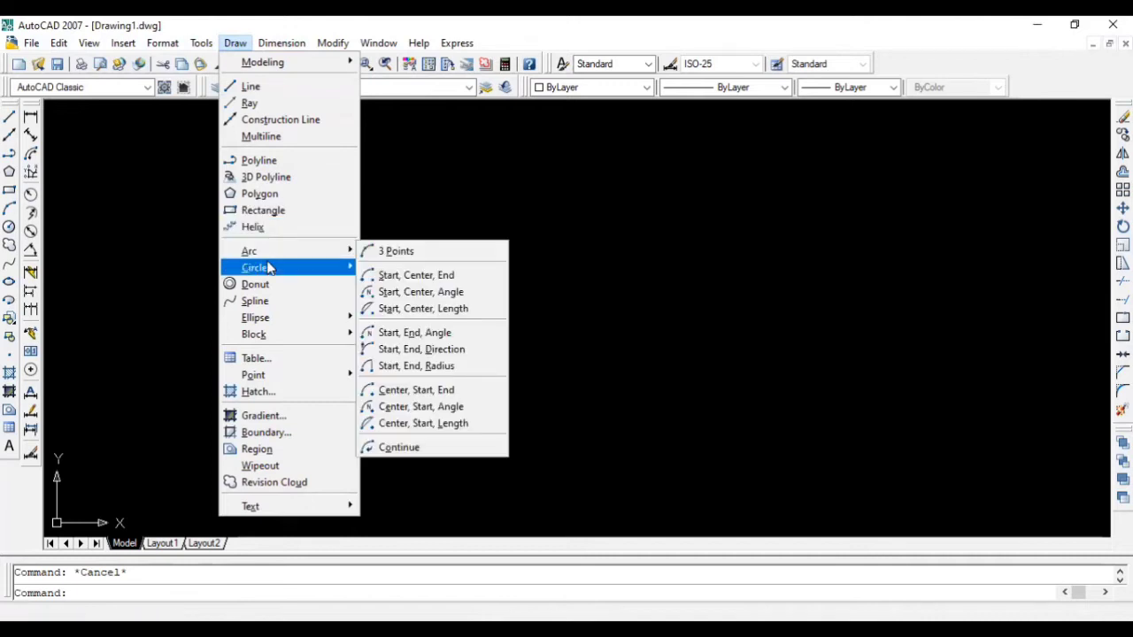
pyautogui.moveTo(269, 255)
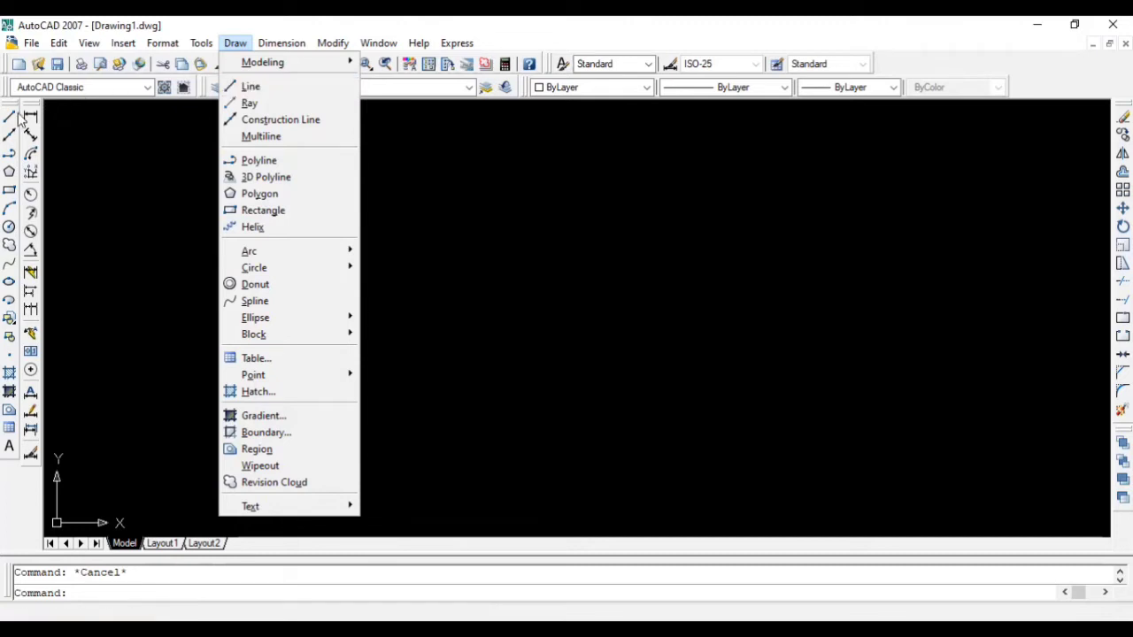
pyautogui.click(135, 140)
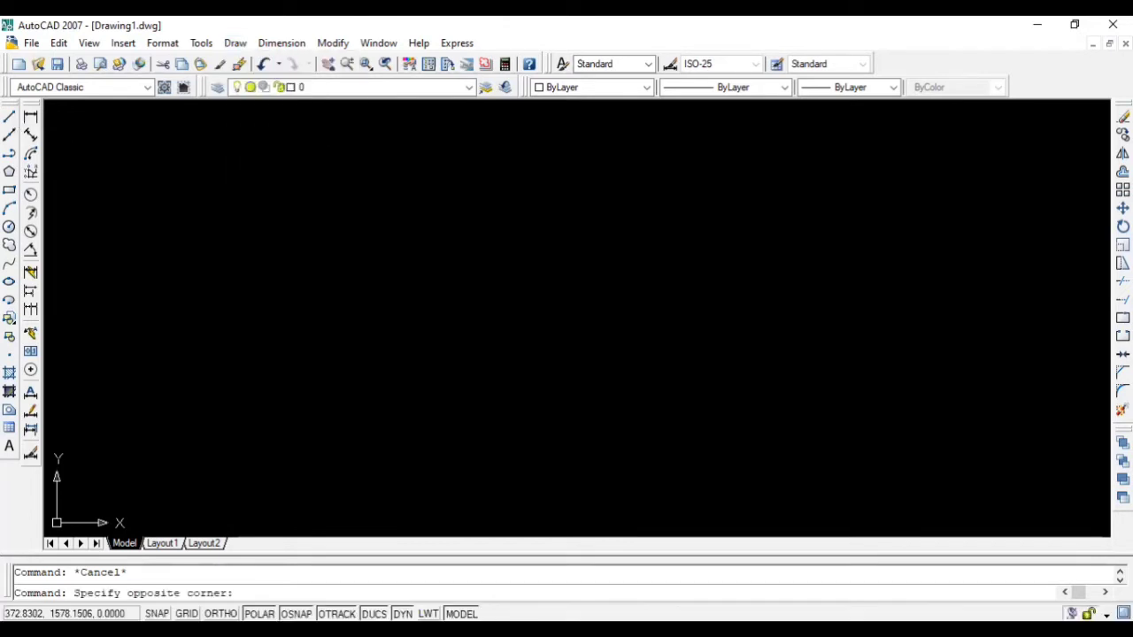
pyautogui.press('Escape')
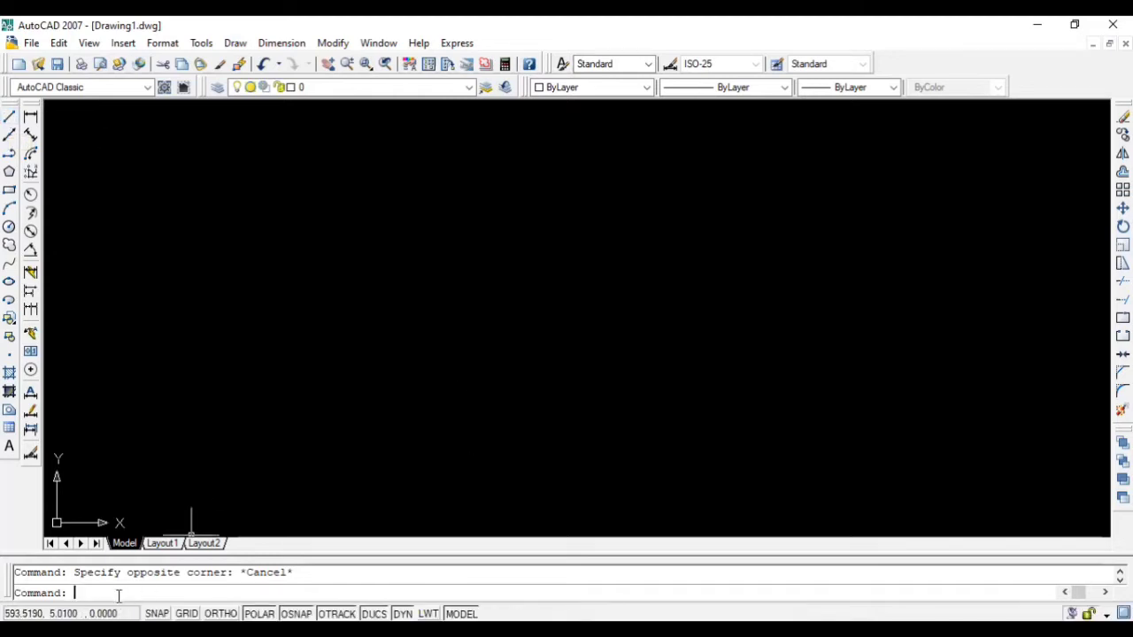
pyautogui.write('line')
pyautogui.press('Return')
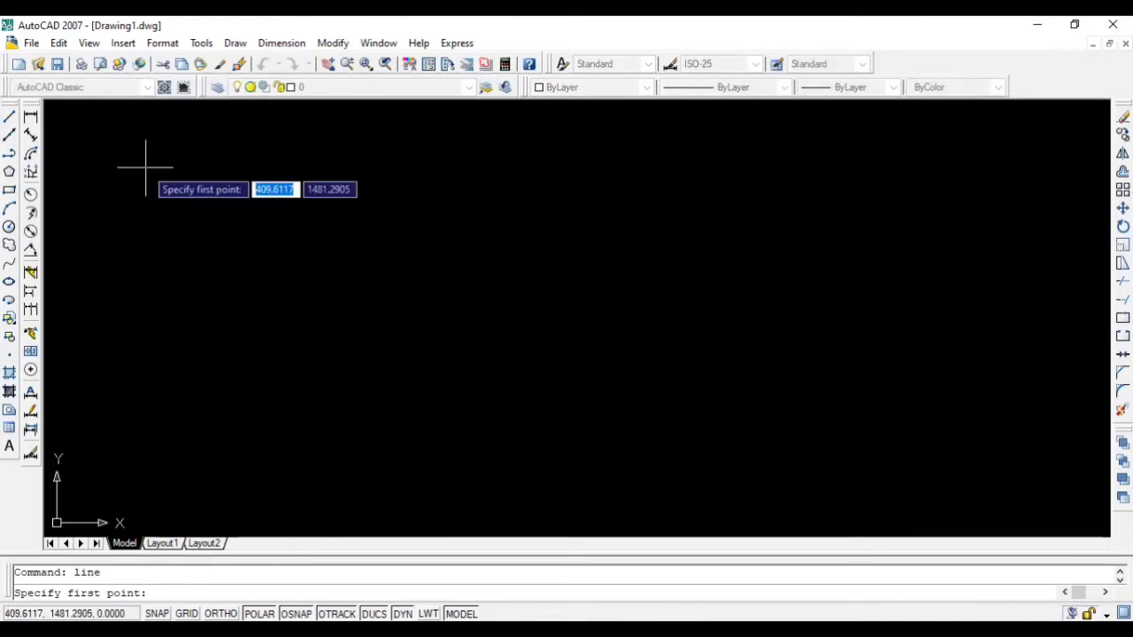
pyautogui.press('Escape')
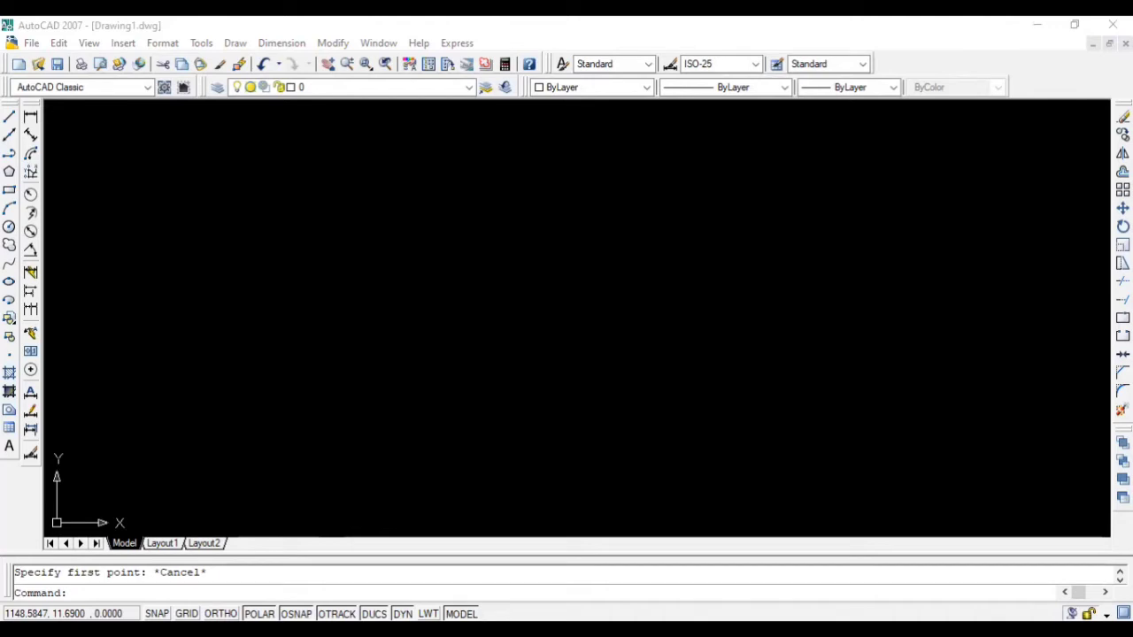
# Step: Draw a horizontal line 90 units long to the right from a free start point as the base of the profile
pyautogui.click(8, 116)
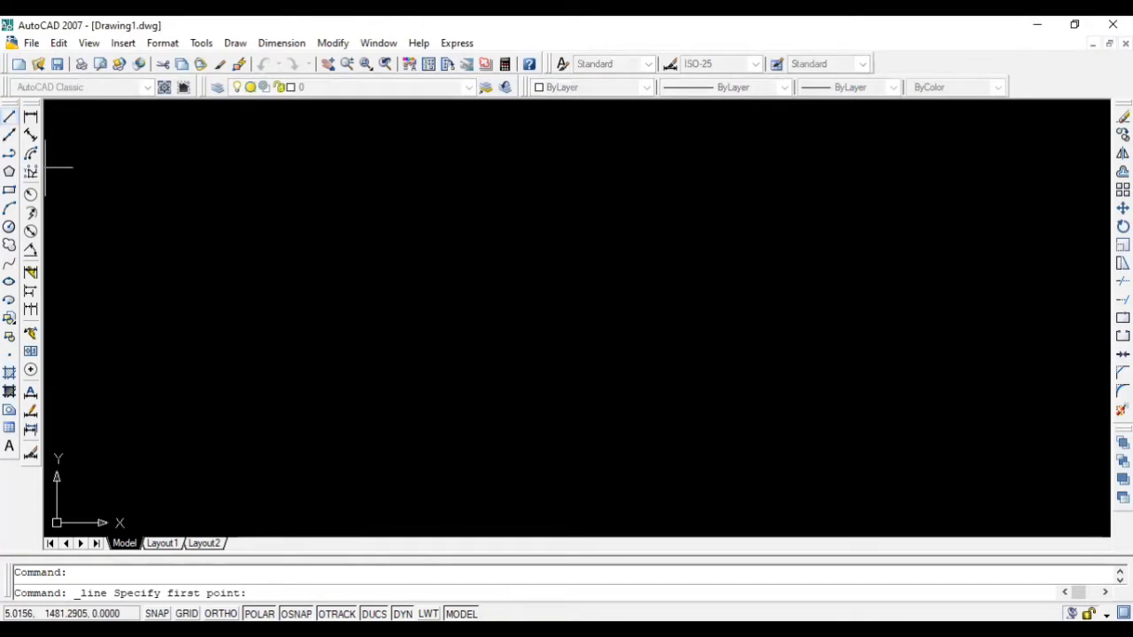
pyautogui.click(249, 344)
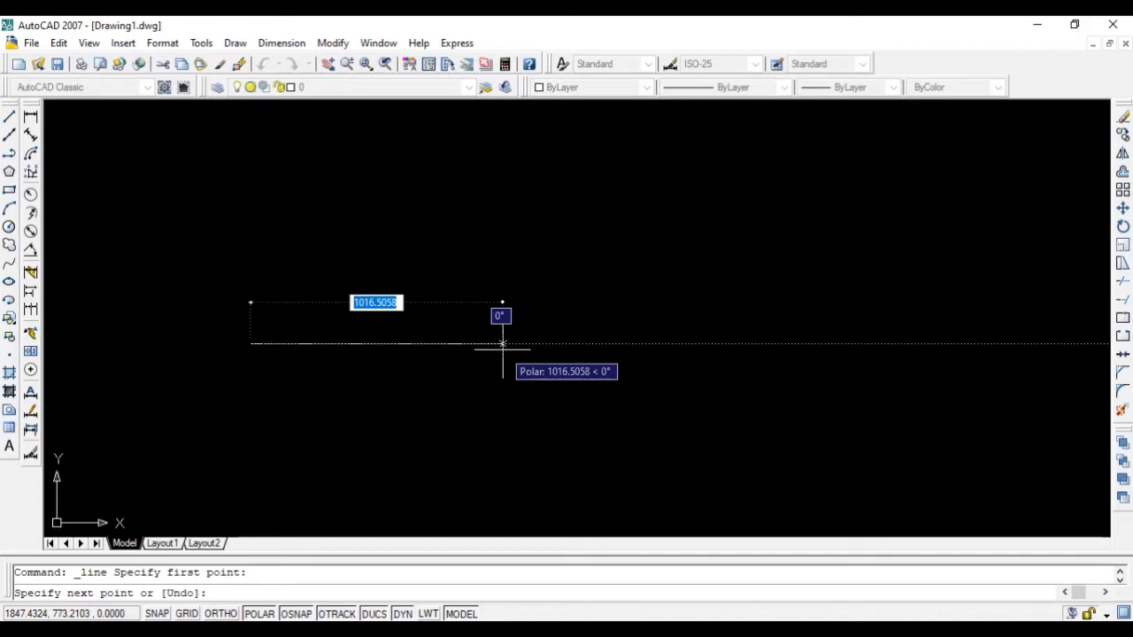
pyautogui.write('90')
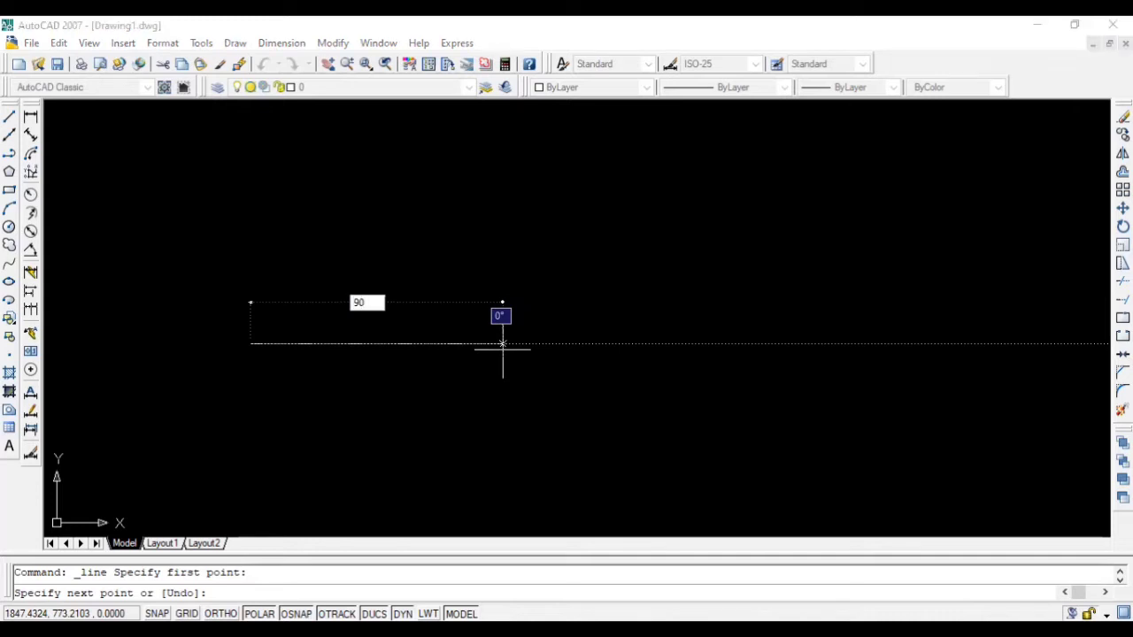
pyautogui.press('Return')
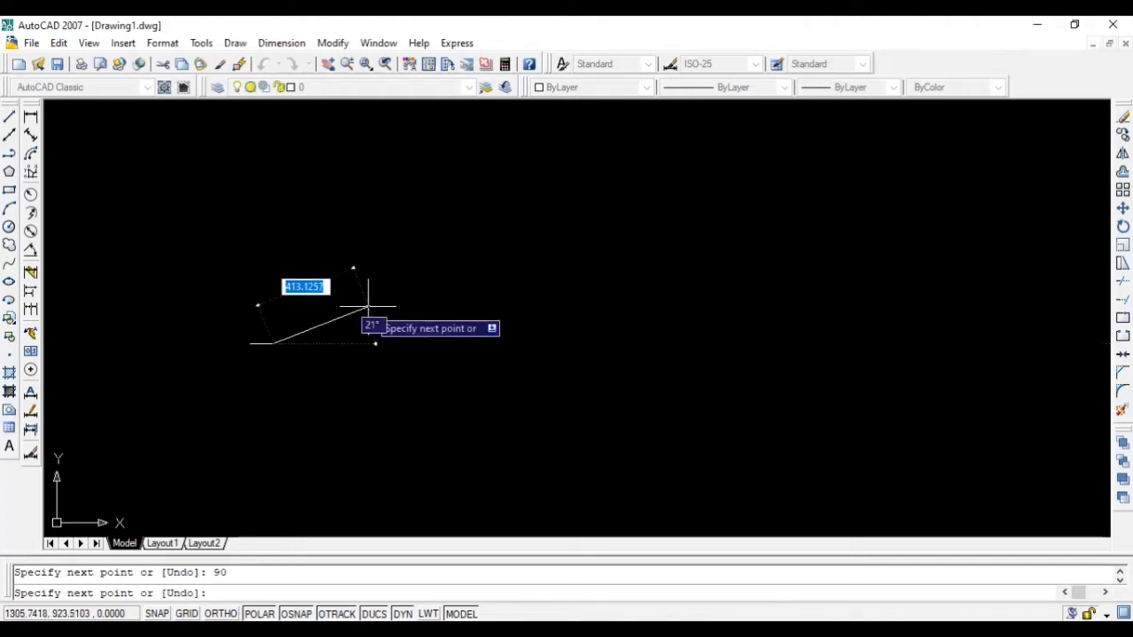
pyautogui.press('Return')
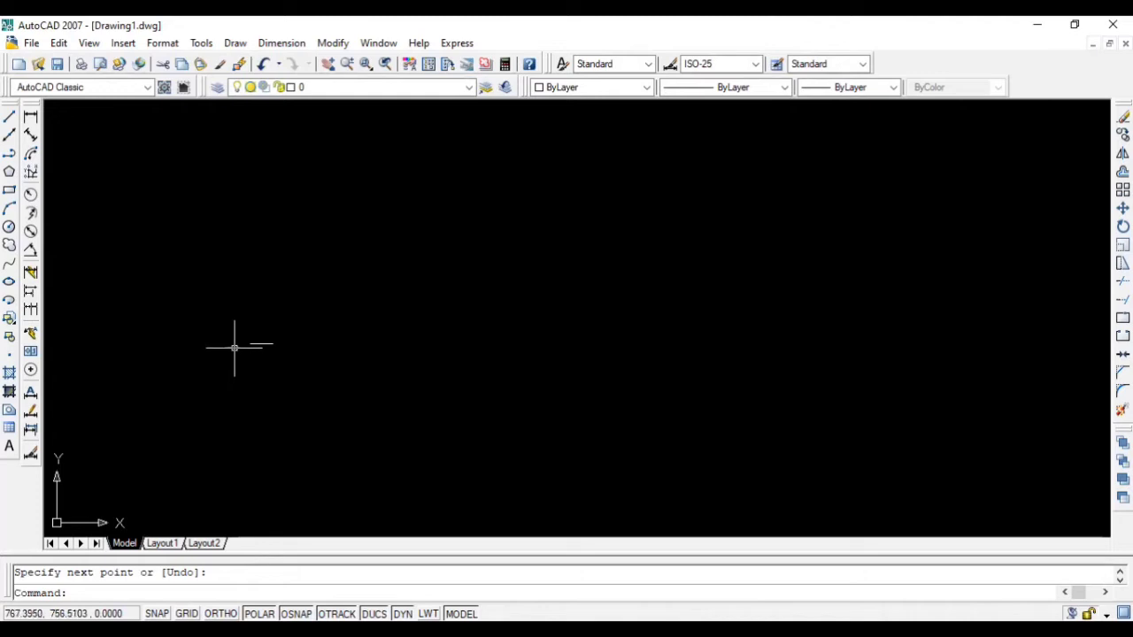
# Step: Draw a vertical line 15 units upward from the right endpoint of the base line
pyautogui.scroll(9, 234, 346)
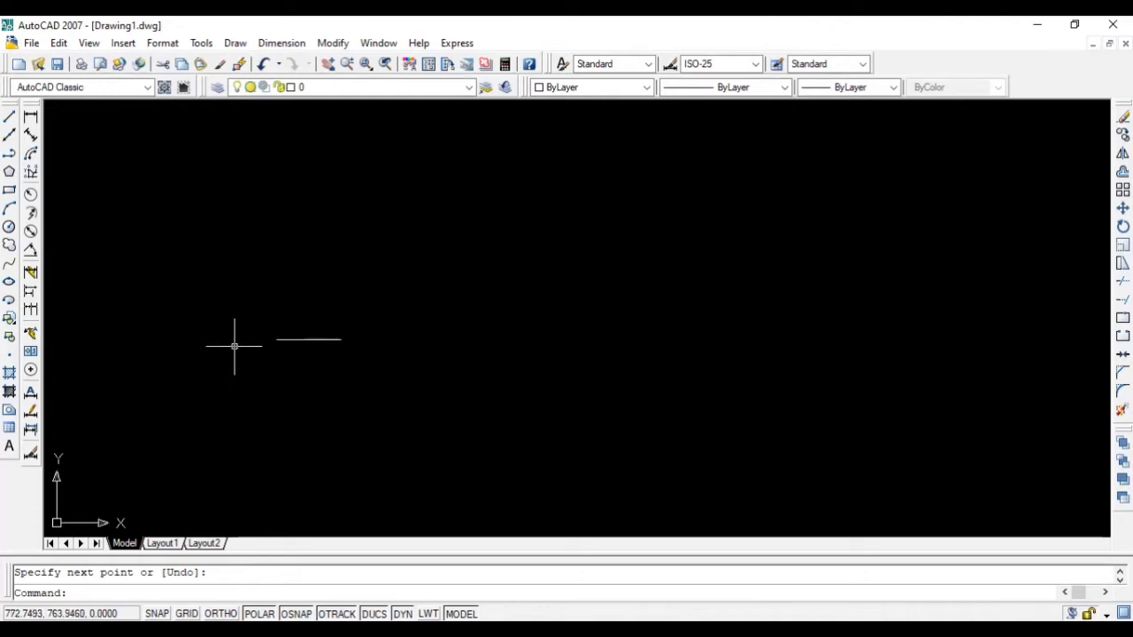
pyautogui.scroll(2, 306, 455)
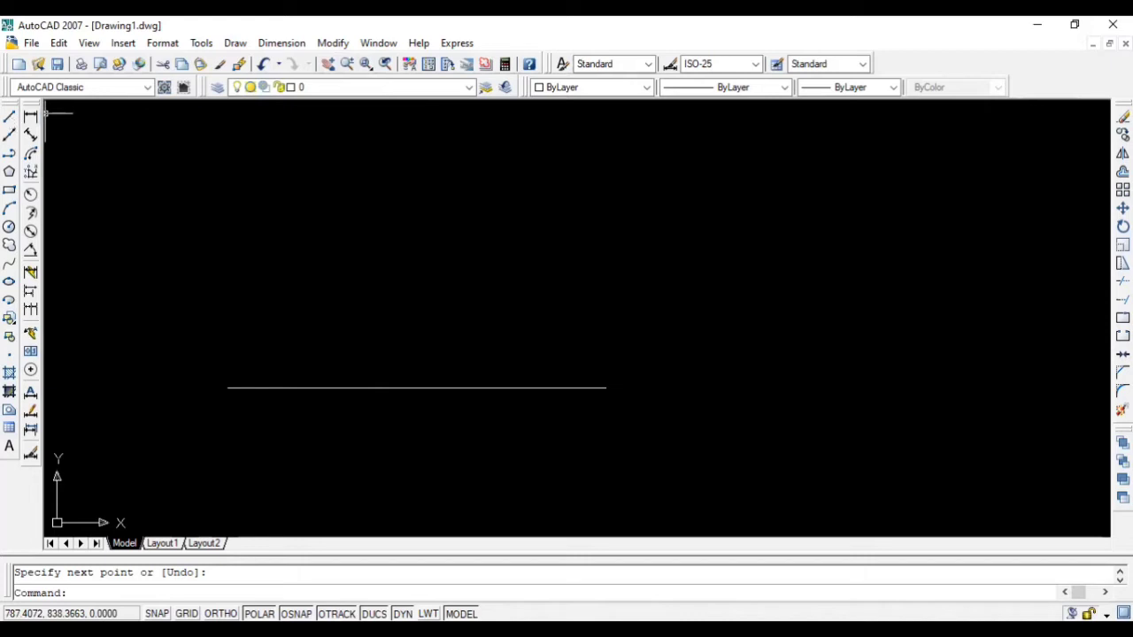
pyautogui.click(9, 116)
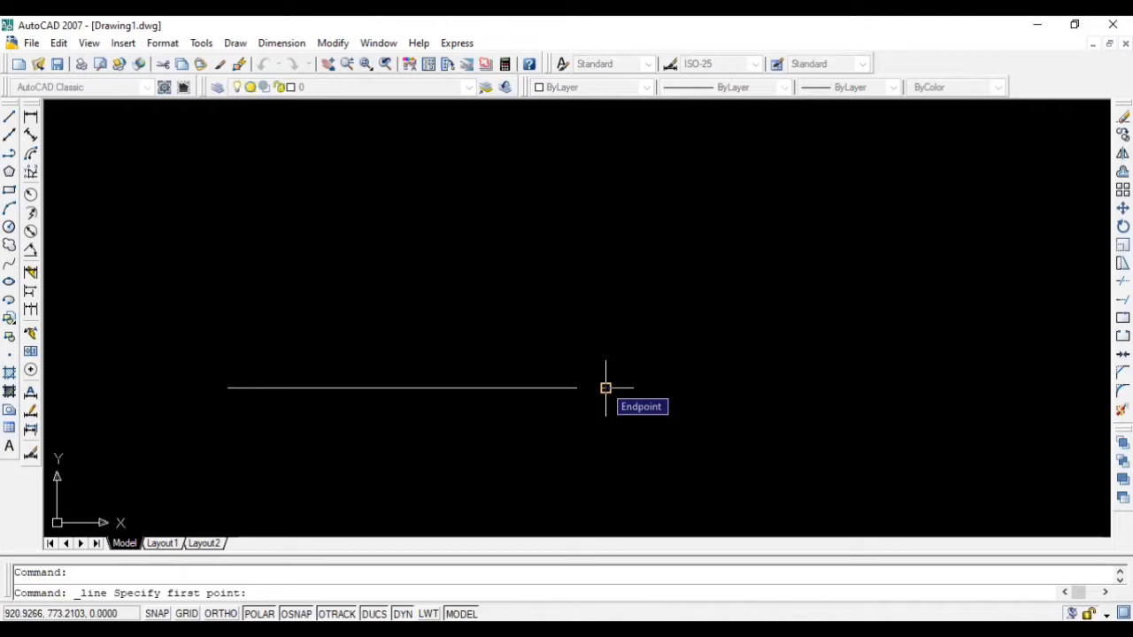
pyautogui.click(605, 387)
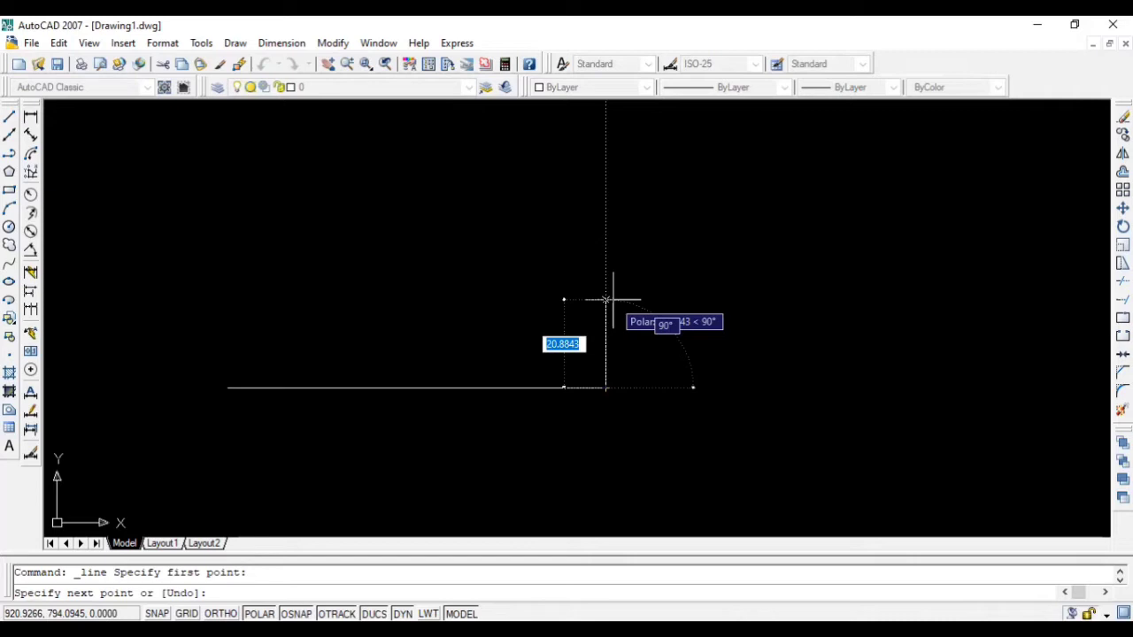
pyautogui.write('15')
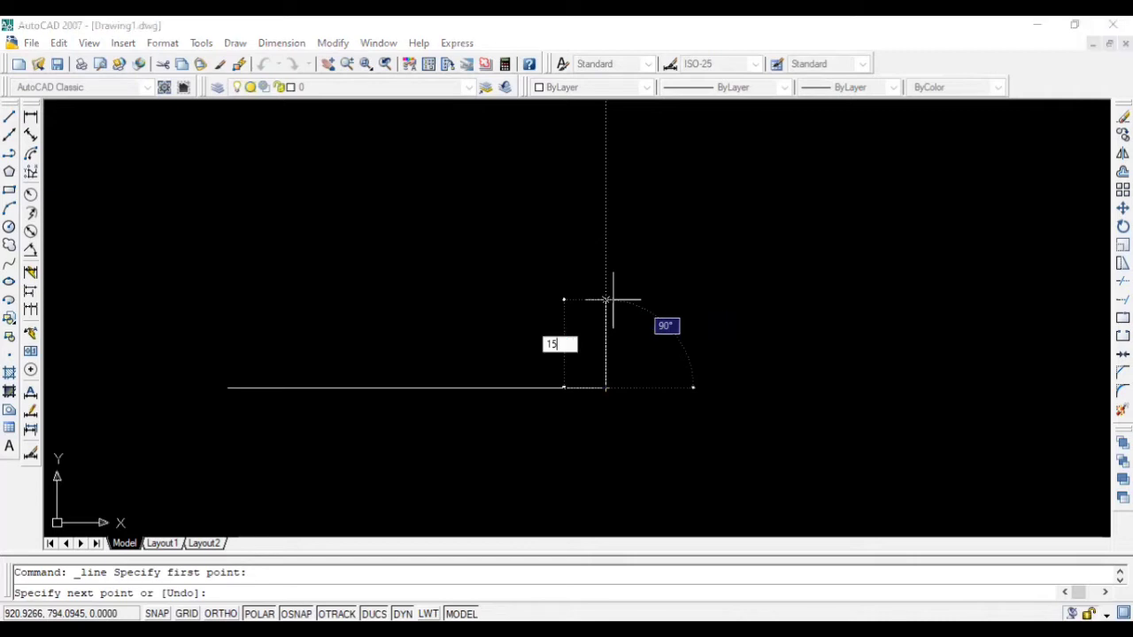
pyautogui.press('Return')
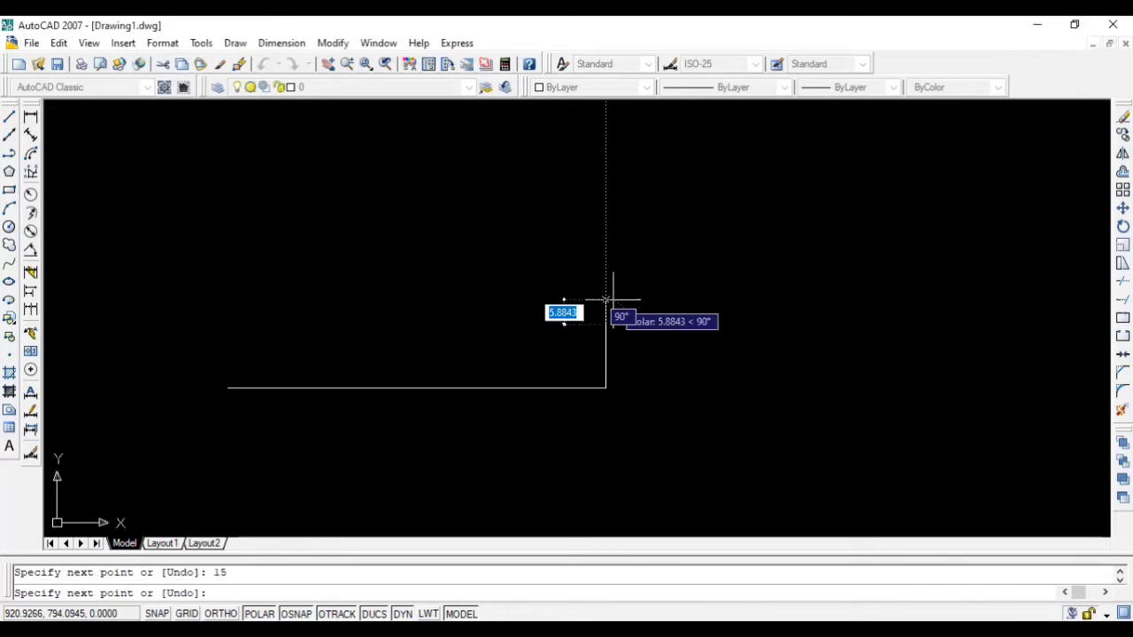
pyautogui.press('Return')
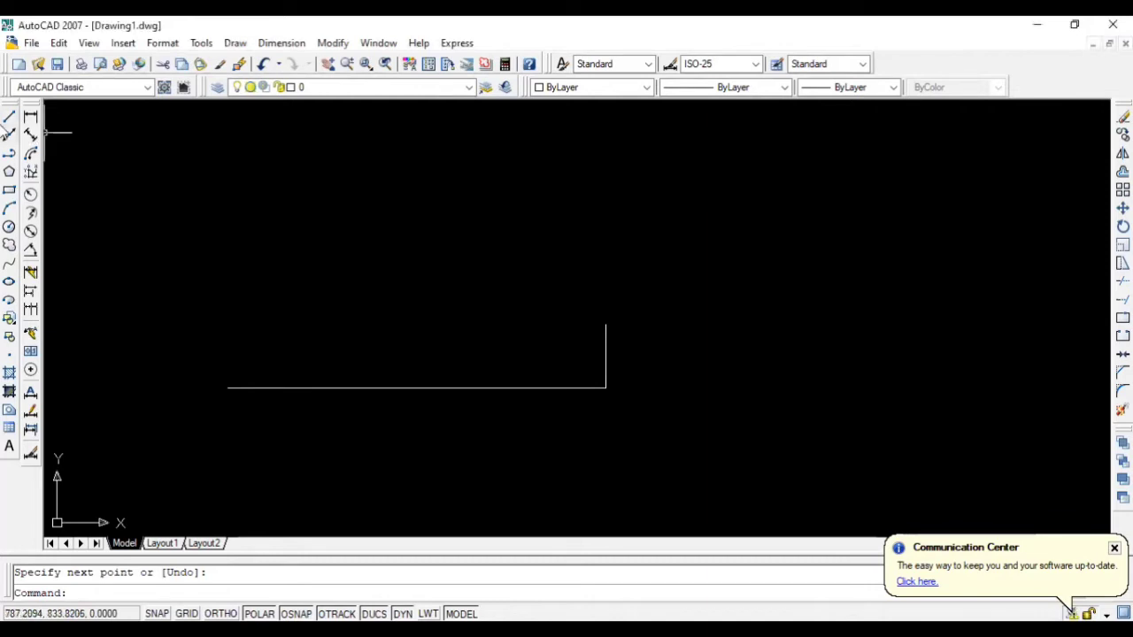
# Step: Draw a vertical line 35 units upward from the left endpoint of the base line
pyautogui.click(11, 119)
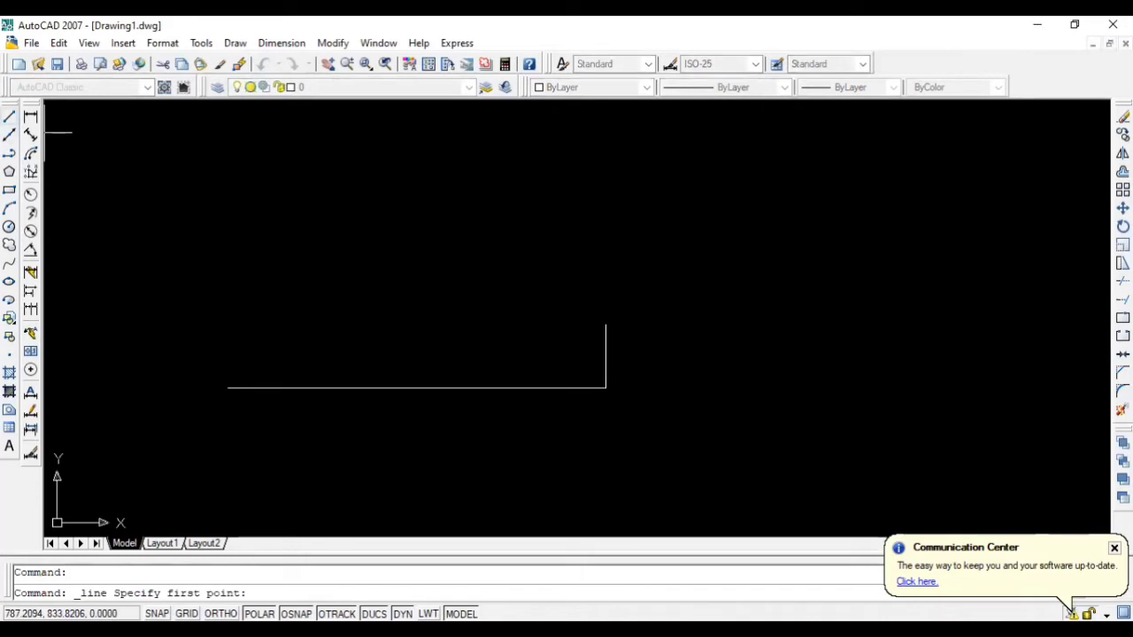
pyautogui.click(228, 387)
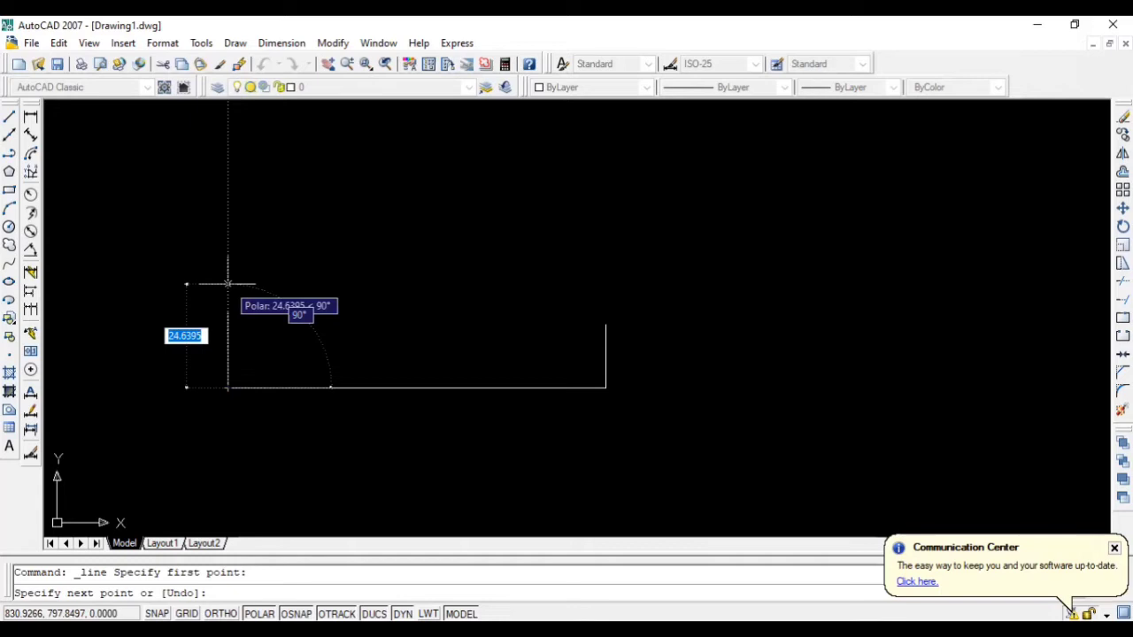
pyautogui.write('35')
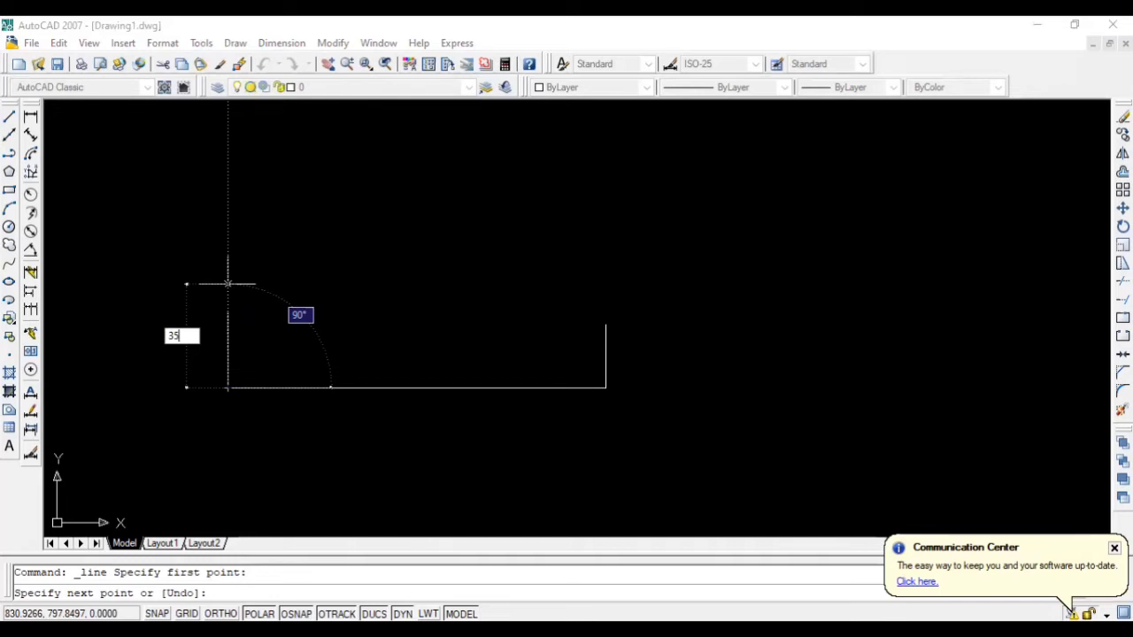
pyautogui.press('Return')
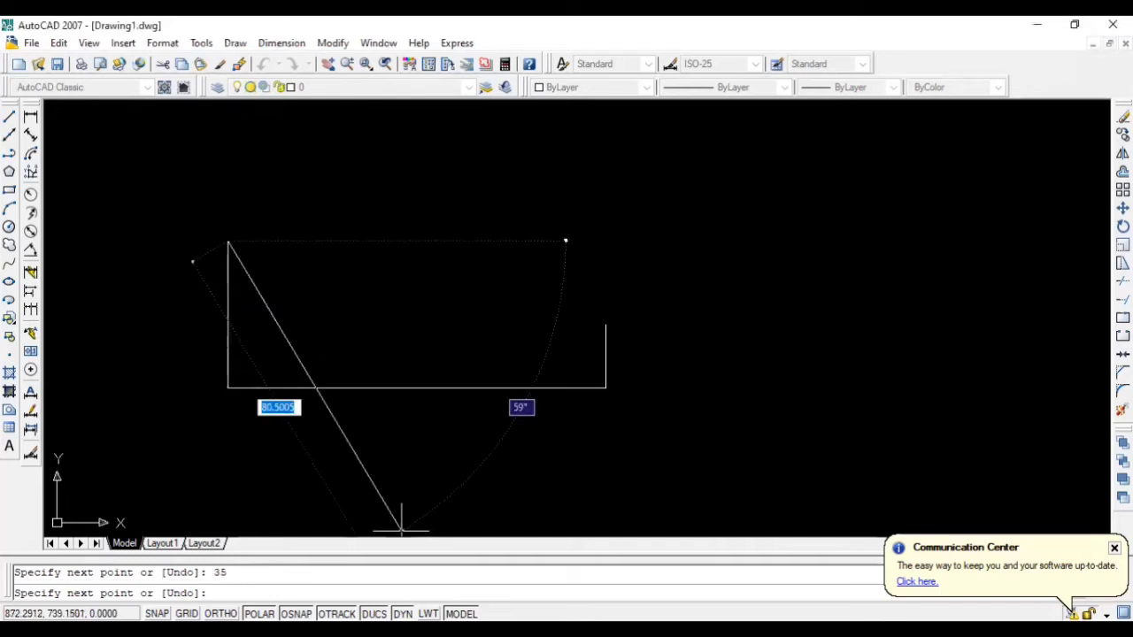
pyautogui.press('Return')
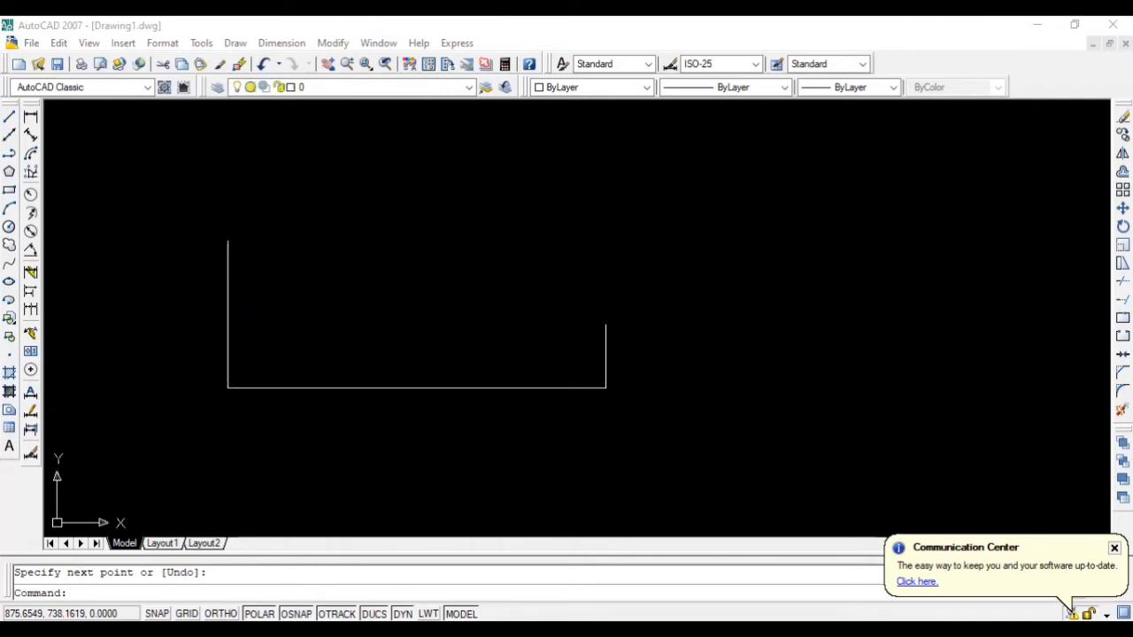
# Step: Close the L-shaped profile from the upper end of the left edge with lines 25 right, 20 down and across to the right edge's upper endpoint
pyautogui.click(10, 118)
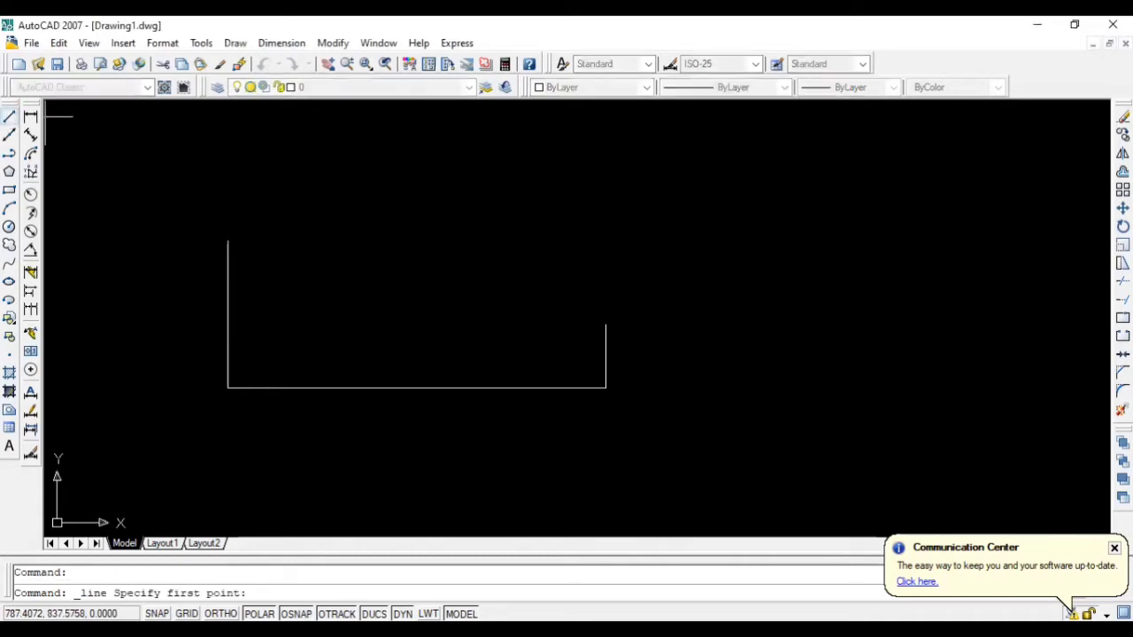
pyautogui.click(228, 240)
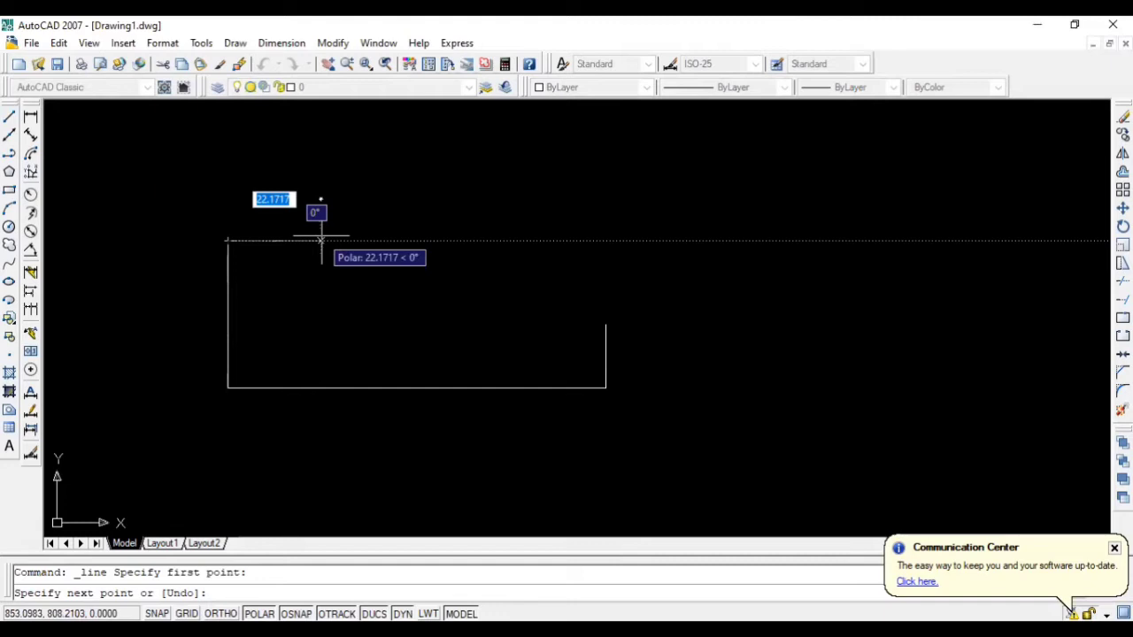
pyautogui.write('25')
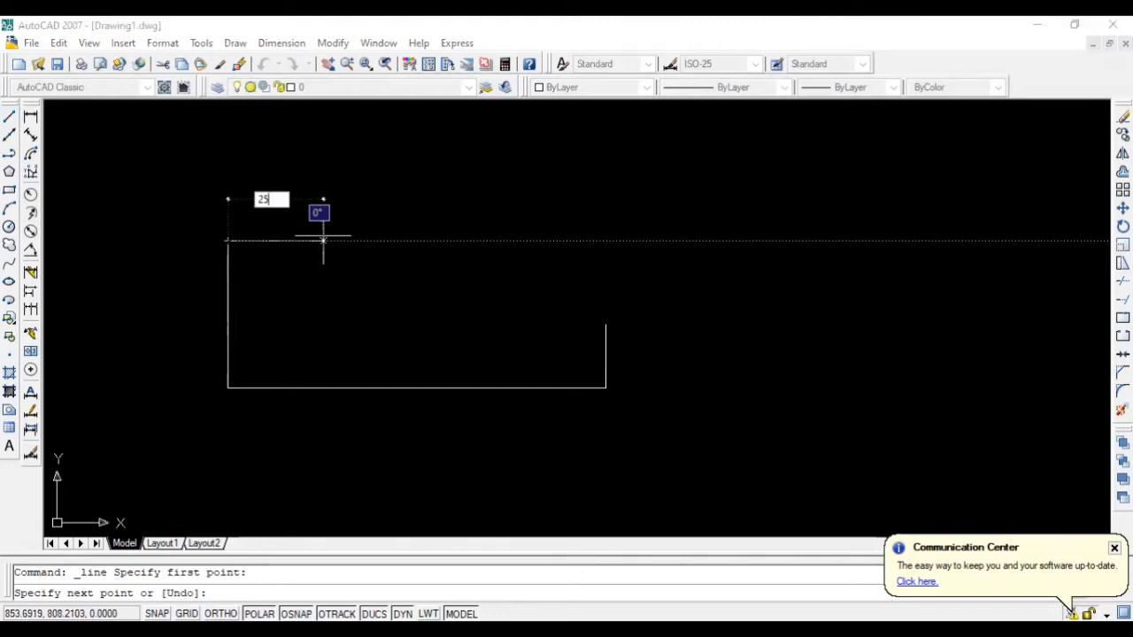
pyautogui.press('Return')
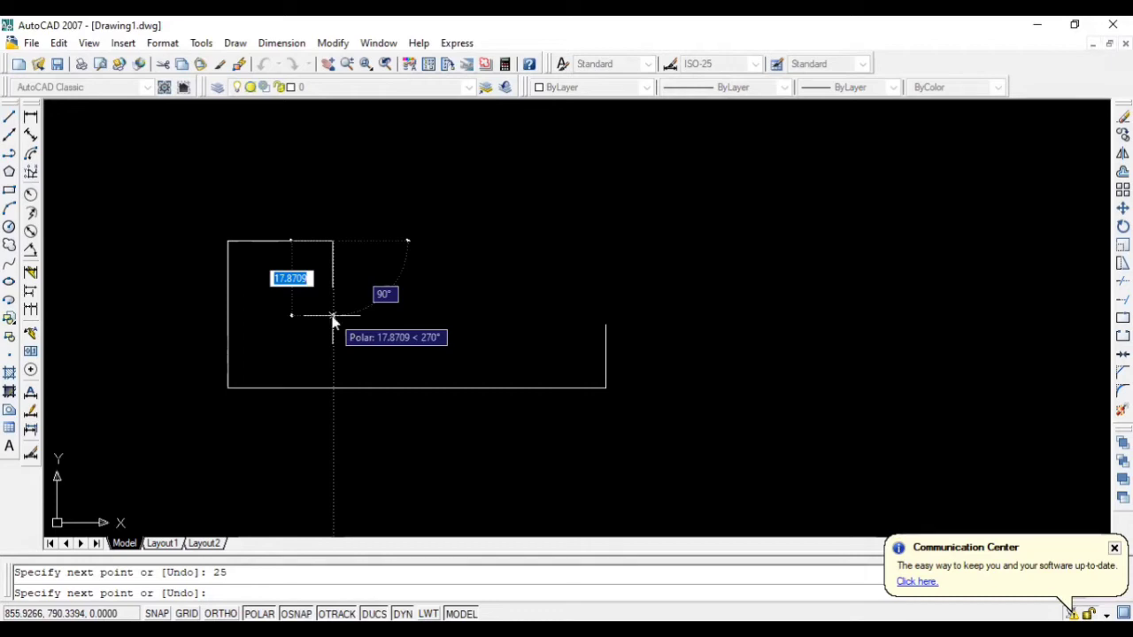
pyautogui.write('20')
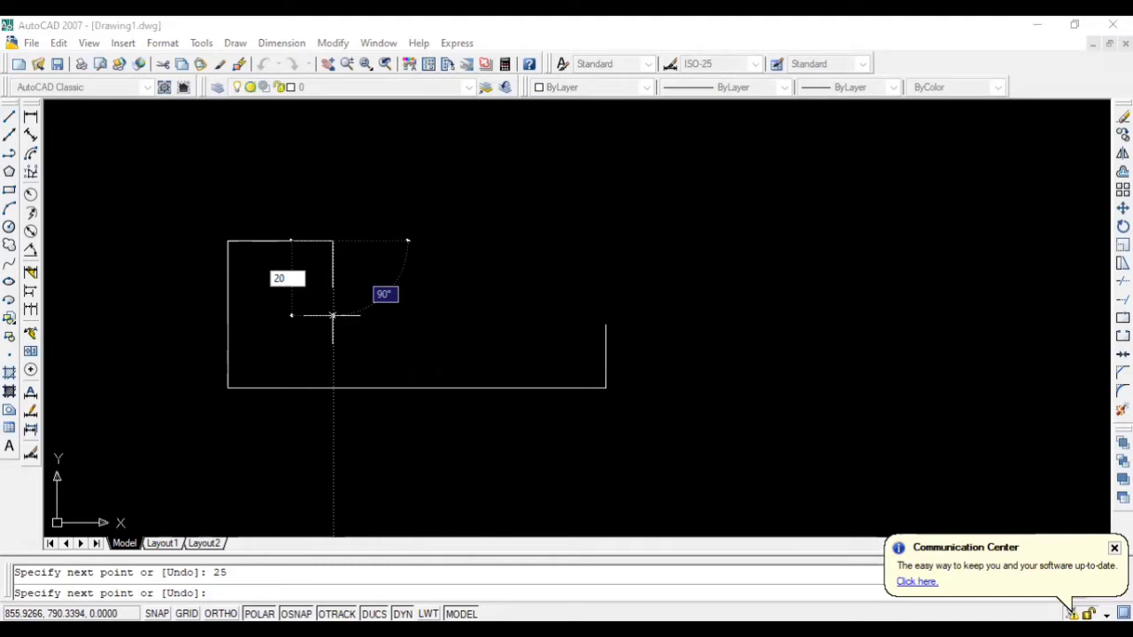
pyautogui.press('Return')
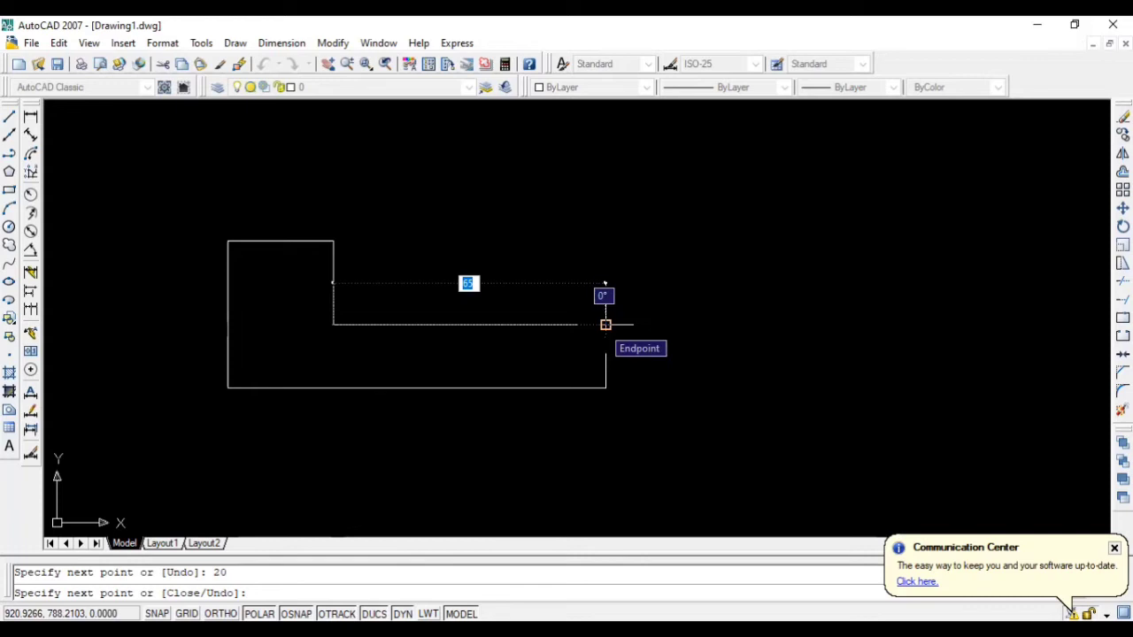
pyautogui.click(605, 325)
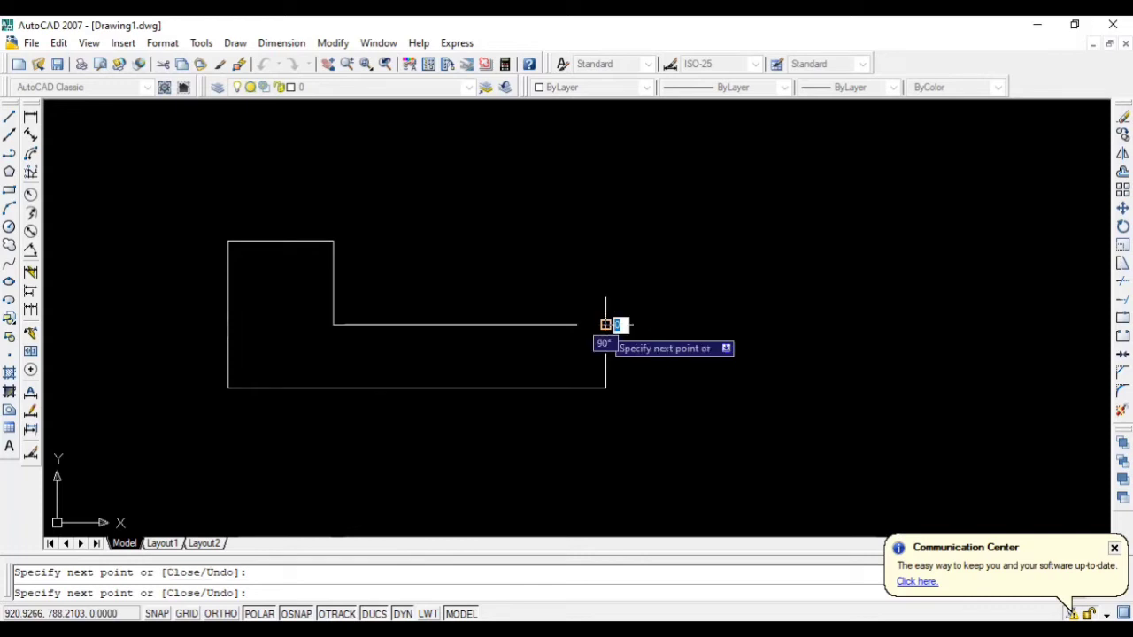
pyautogui.press('Return')
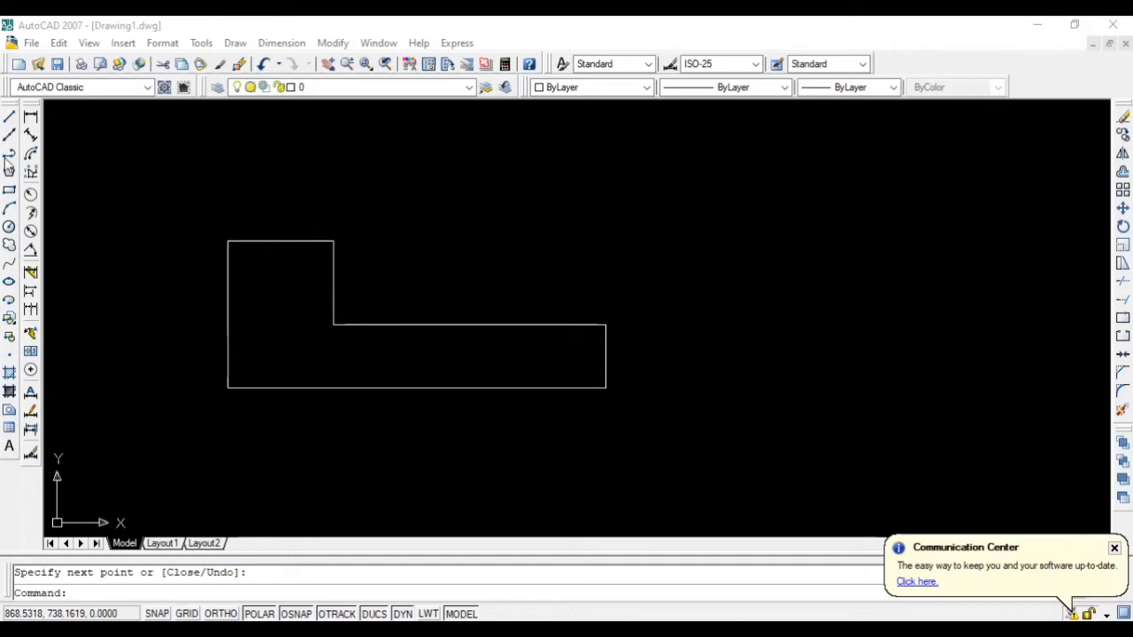
pyautogui.click(7, 117)
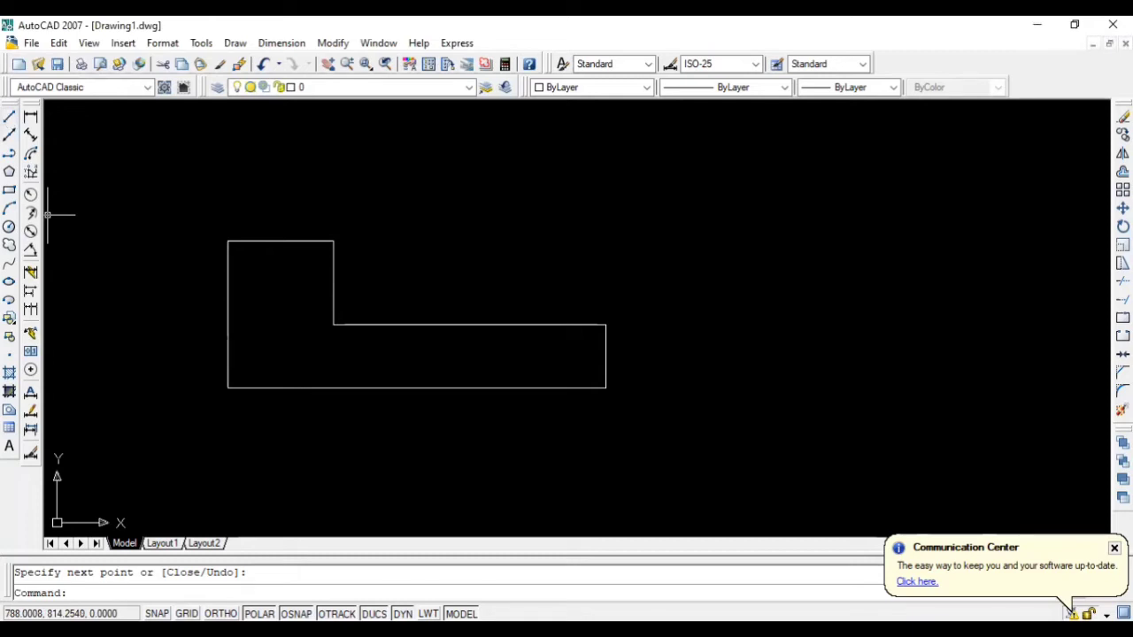
# Step: Draw a raised block from the right edge's upper endpoint with lines 10 up, 20 left and down to the profile's horizontal step line
pyautogui.press('space')
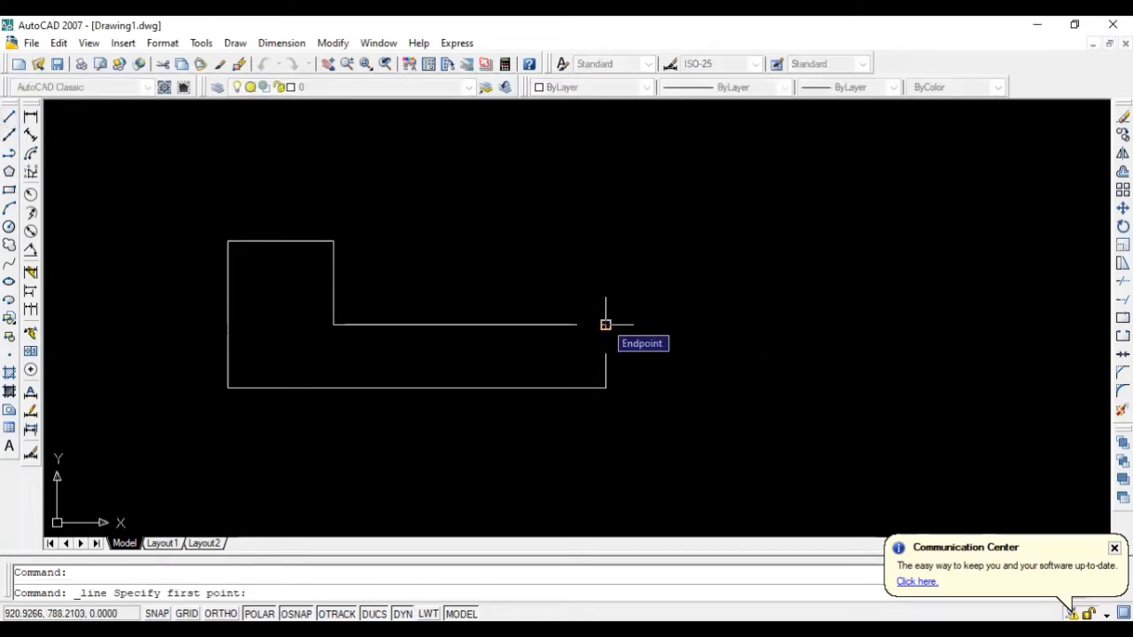
pyautogui.click(605, 324)
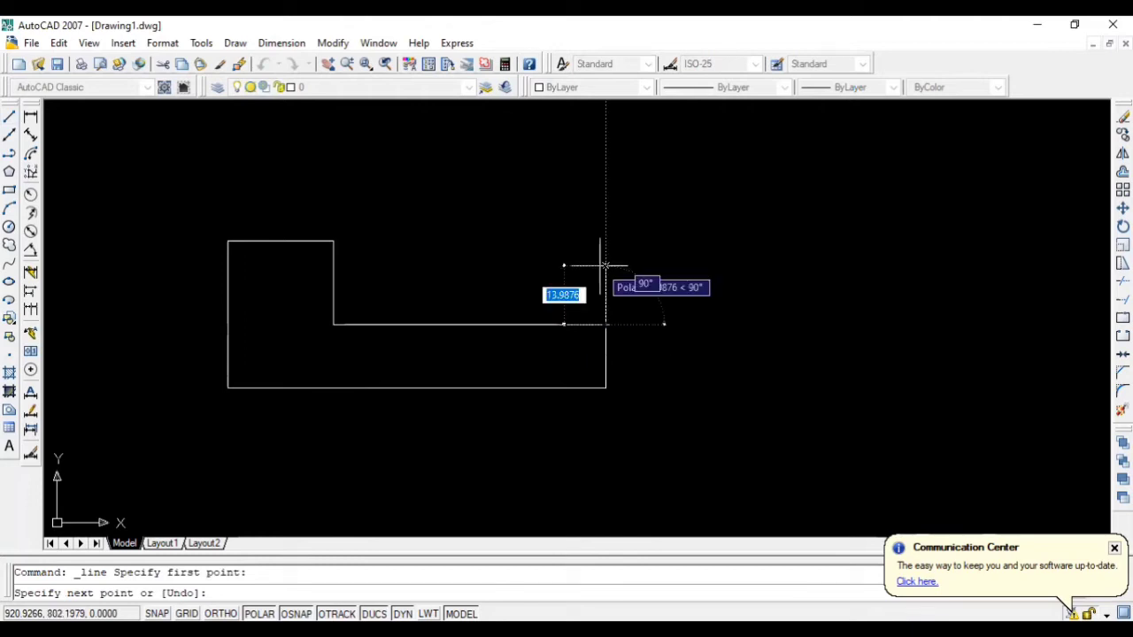
pyautogui.write('10')
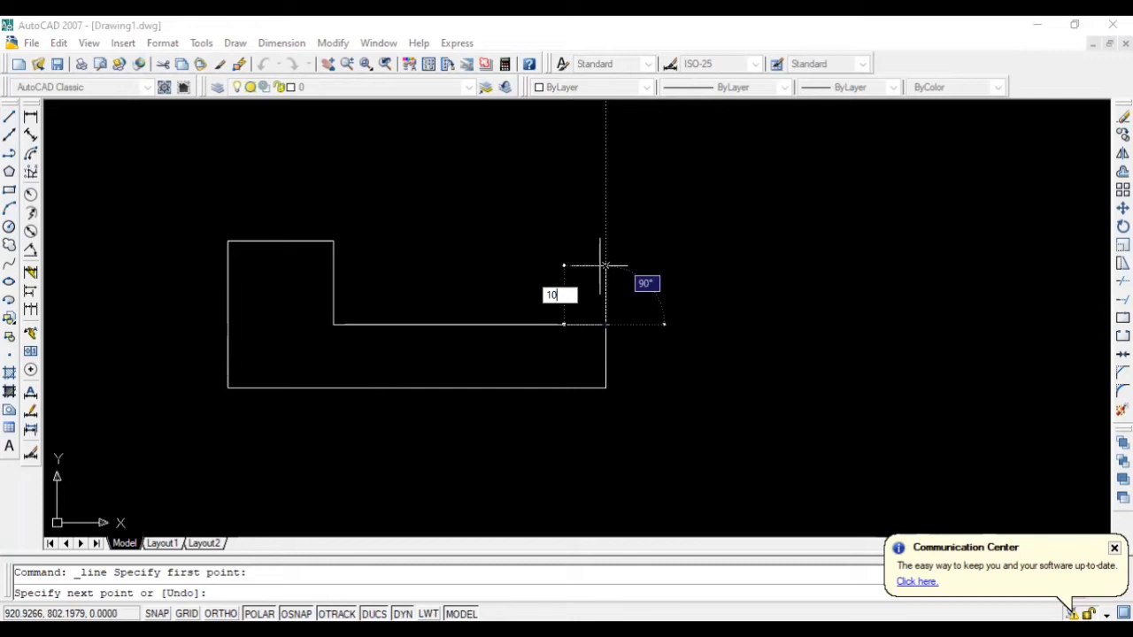
pyautogui.press('Return')
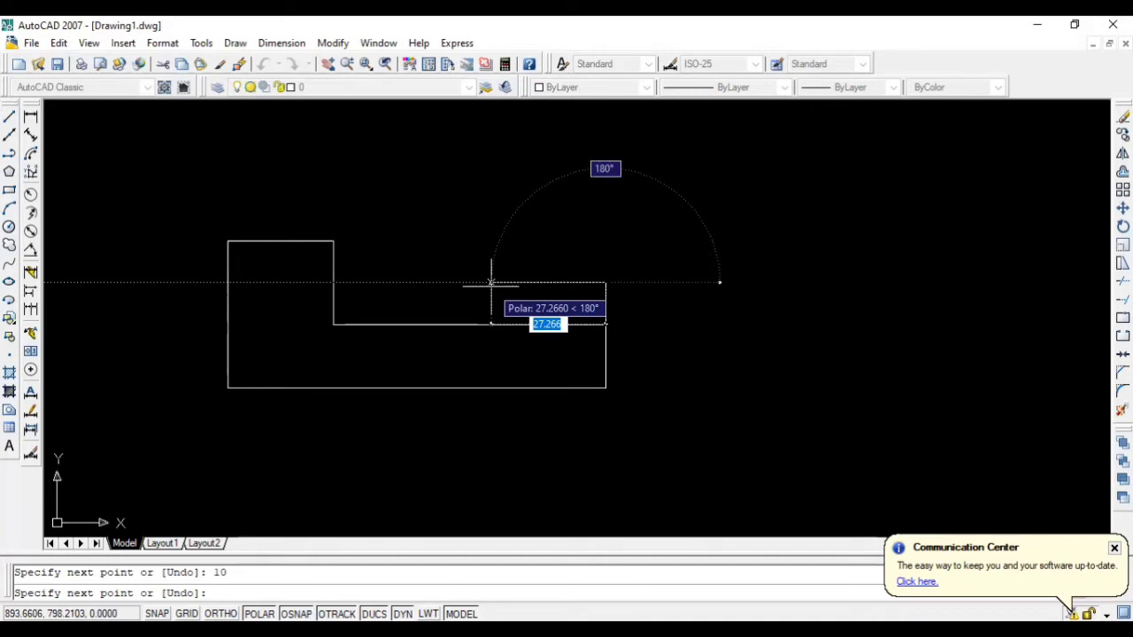
pyautogui.write('20')
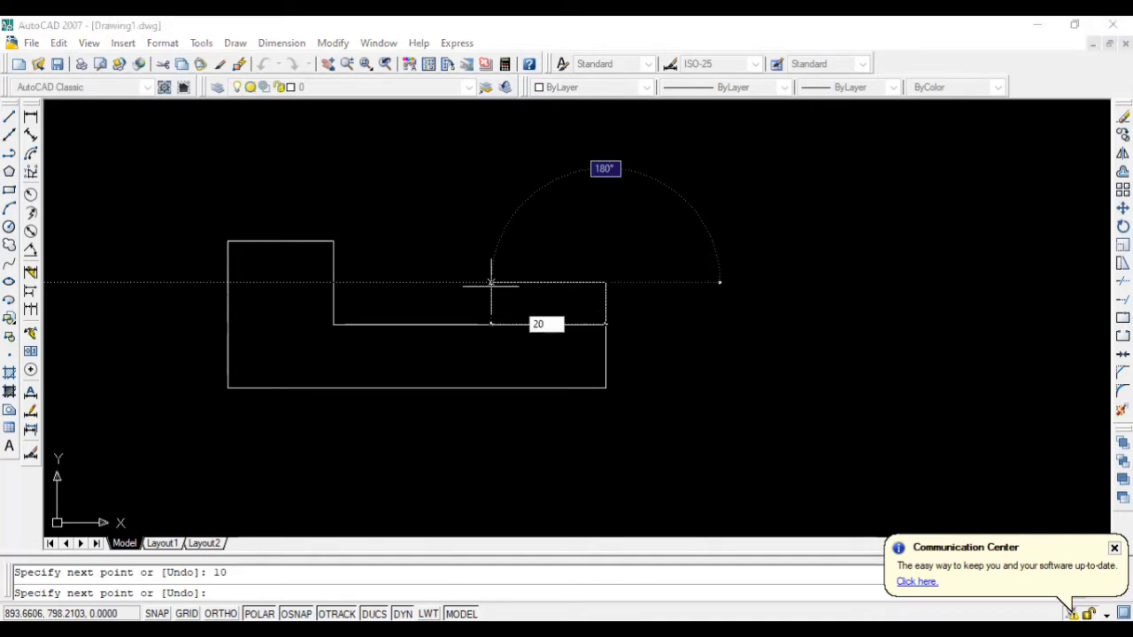
pyautogui.press('Return')
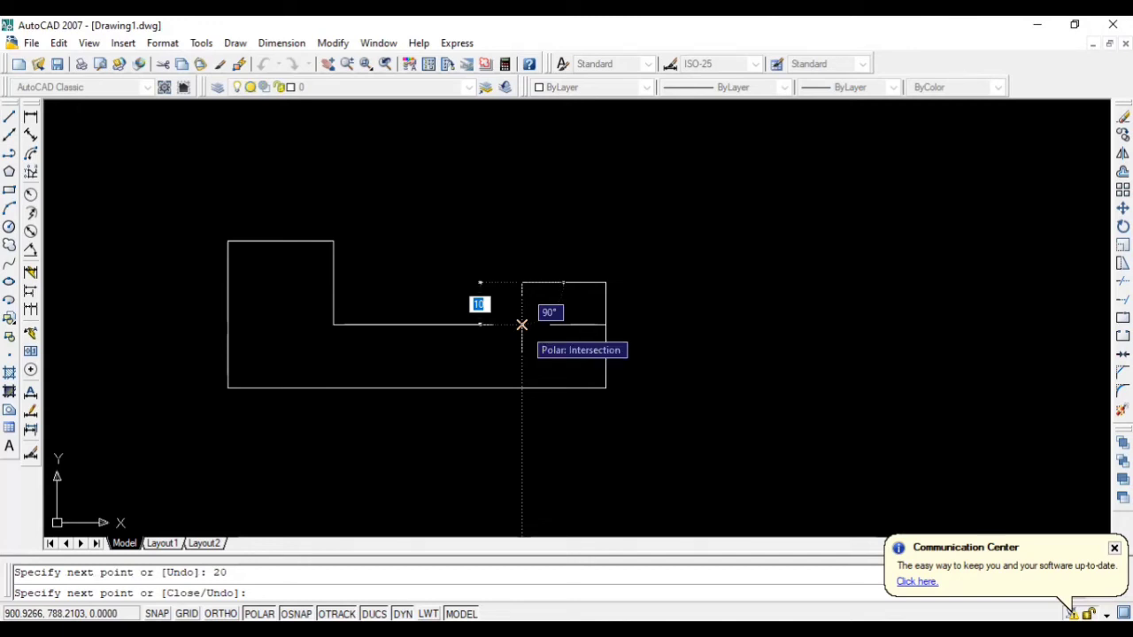
pyautogui.click(522, 325)
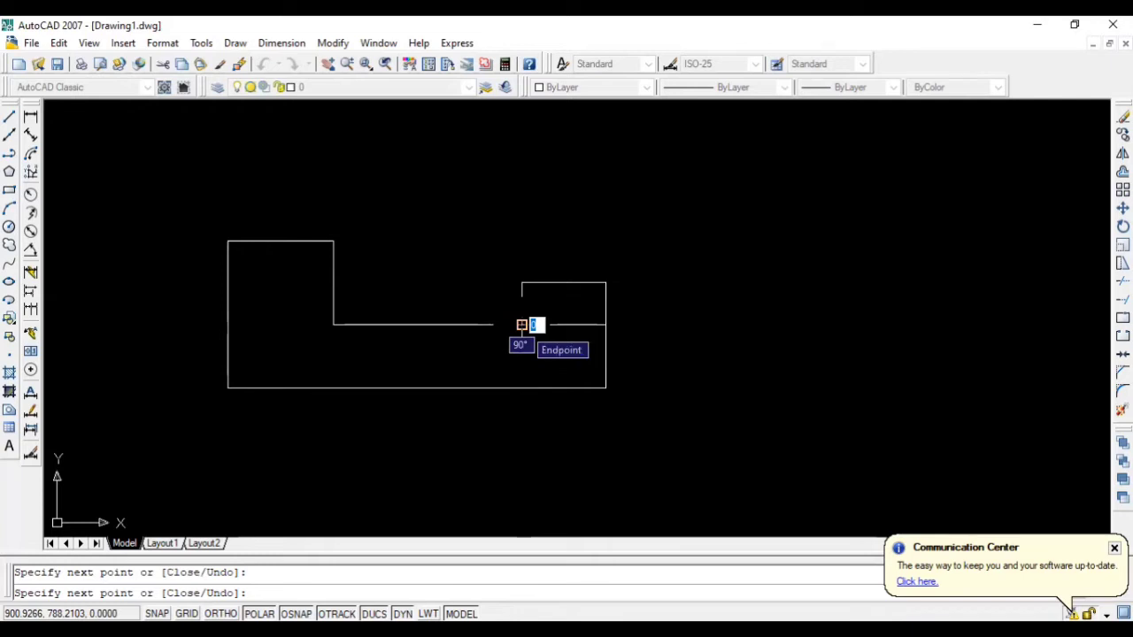
pyautogui.press('Return')
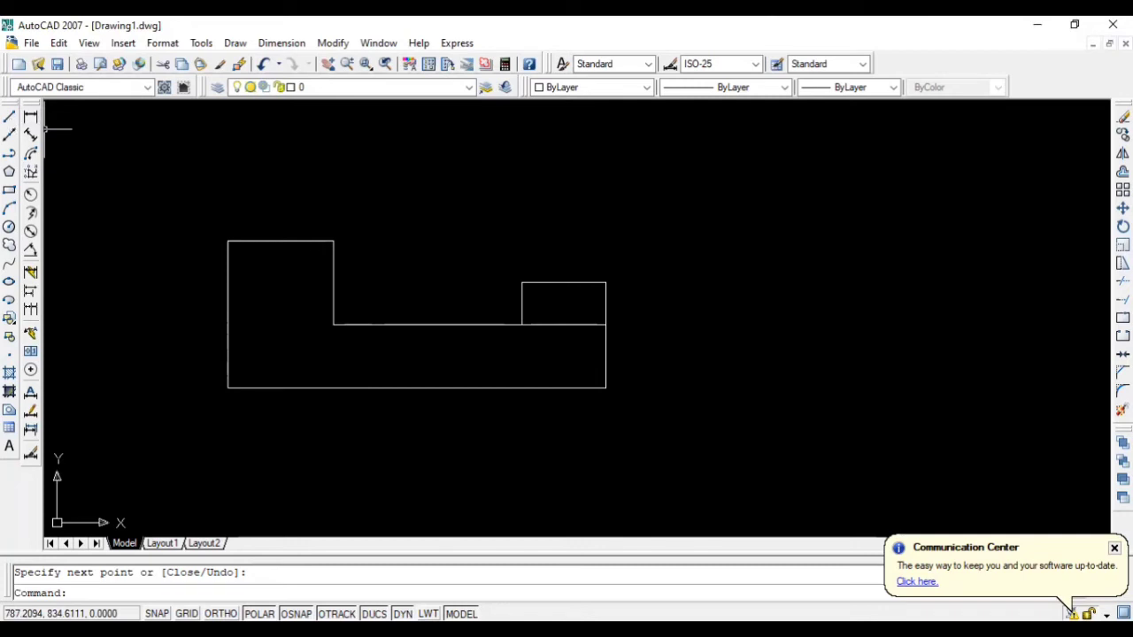
# Step: Draw a pocket 10 deep and 20 wide below the step line, starting 35 left of the right edge, and delete the 35-unit guide line
pyautogui.click(9, 116)
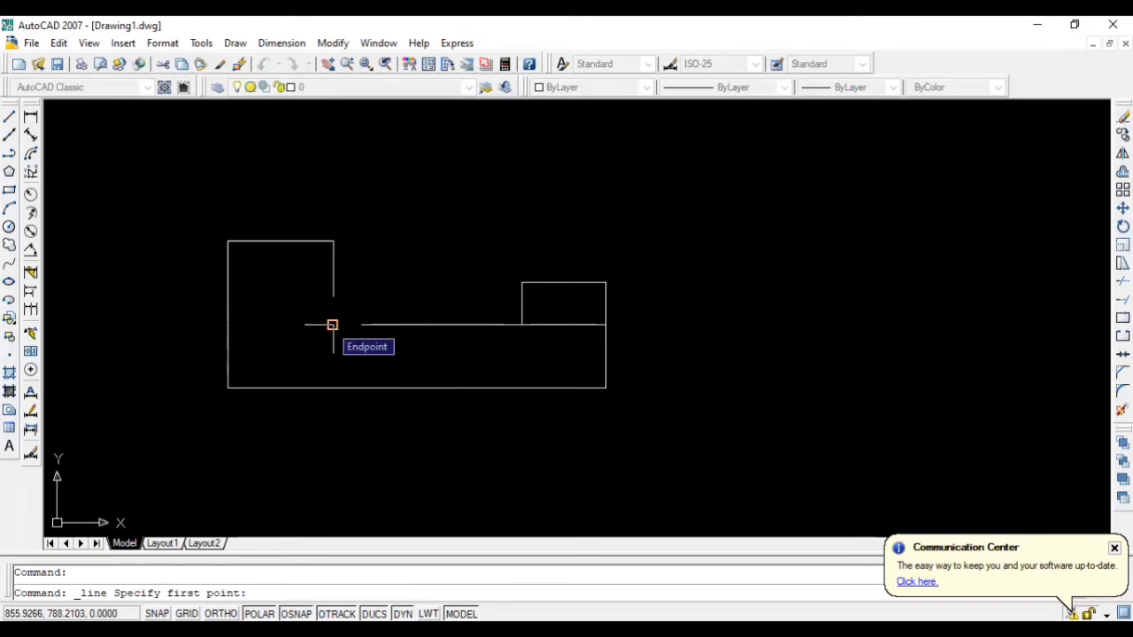
pyautogui.click(606, 325)
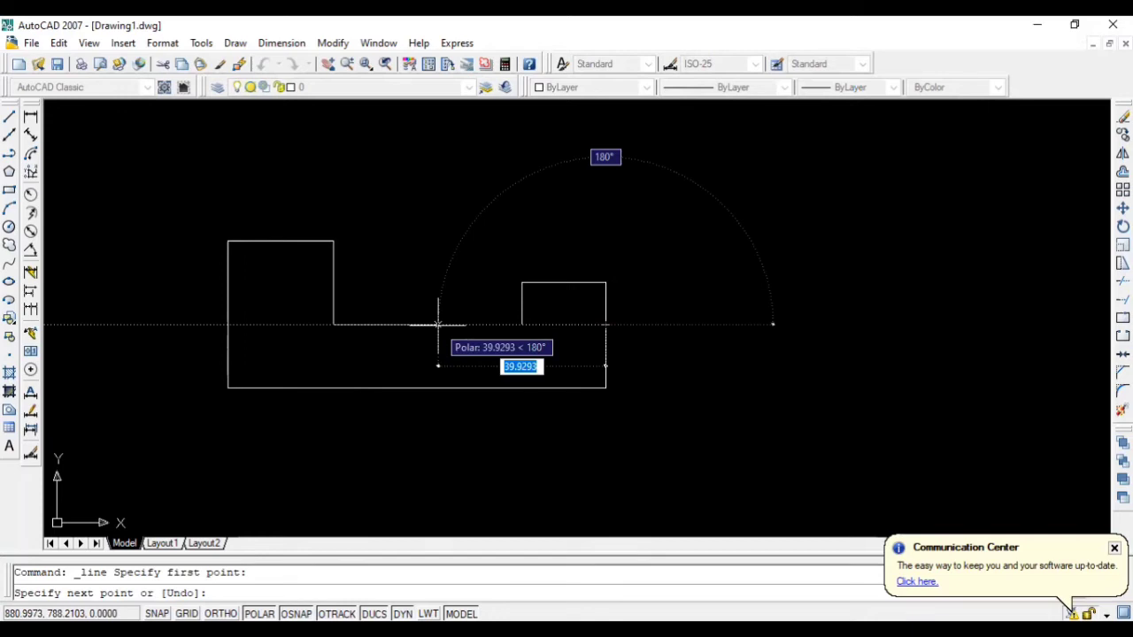
pyautogui.write('35')
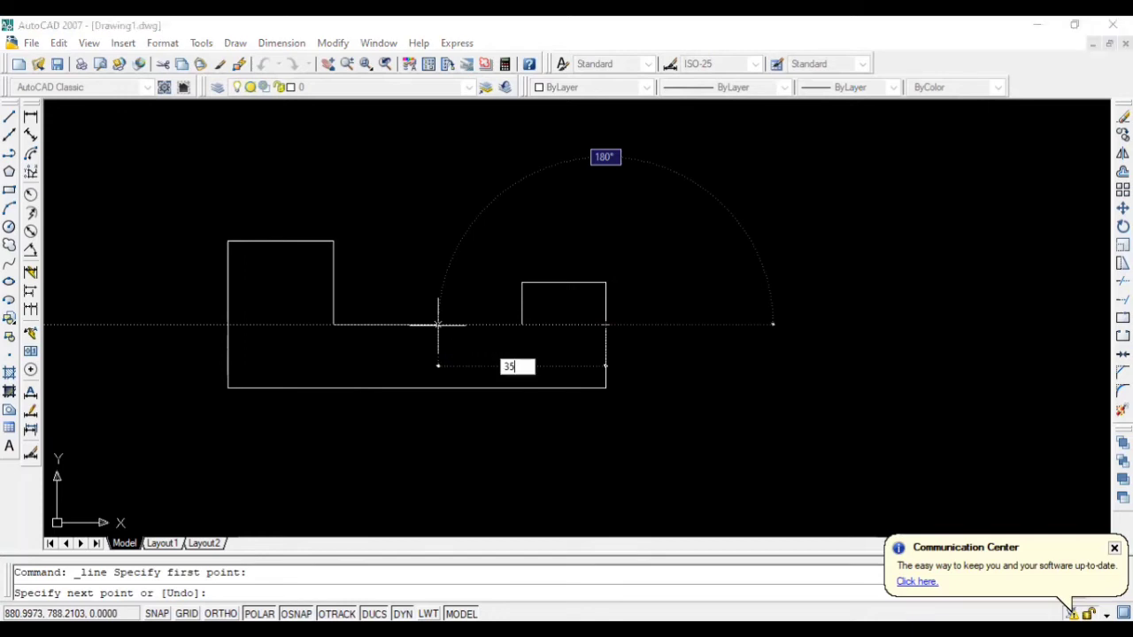
pyautogui.press('Return')
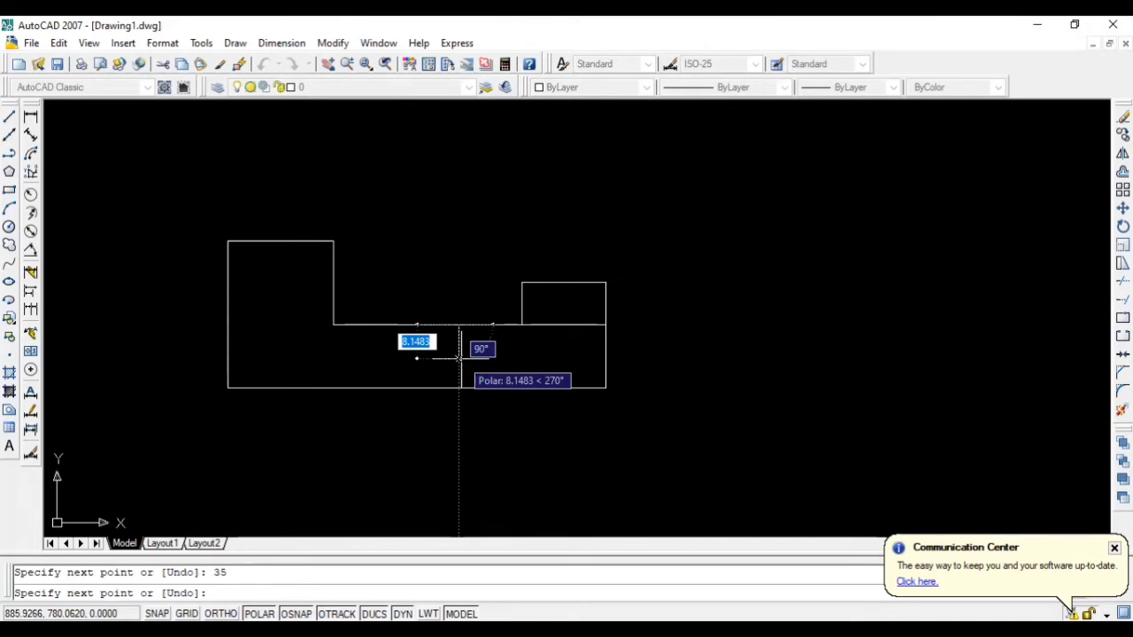
pyautogui.write('10')
pyautogui.press('Return')
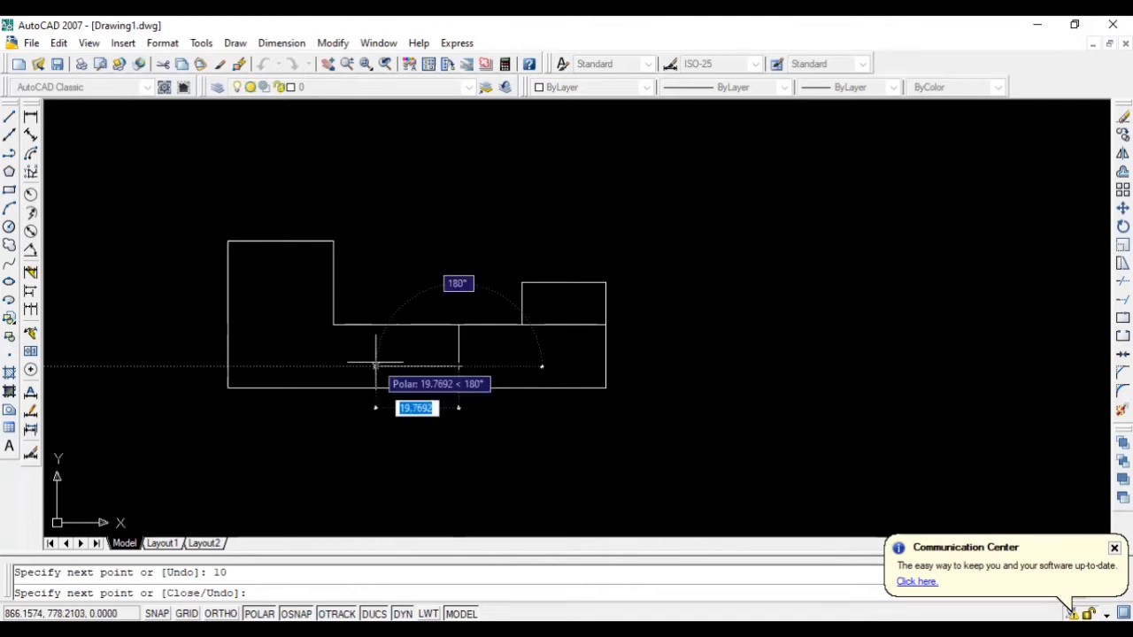
pyautogui.write('20')
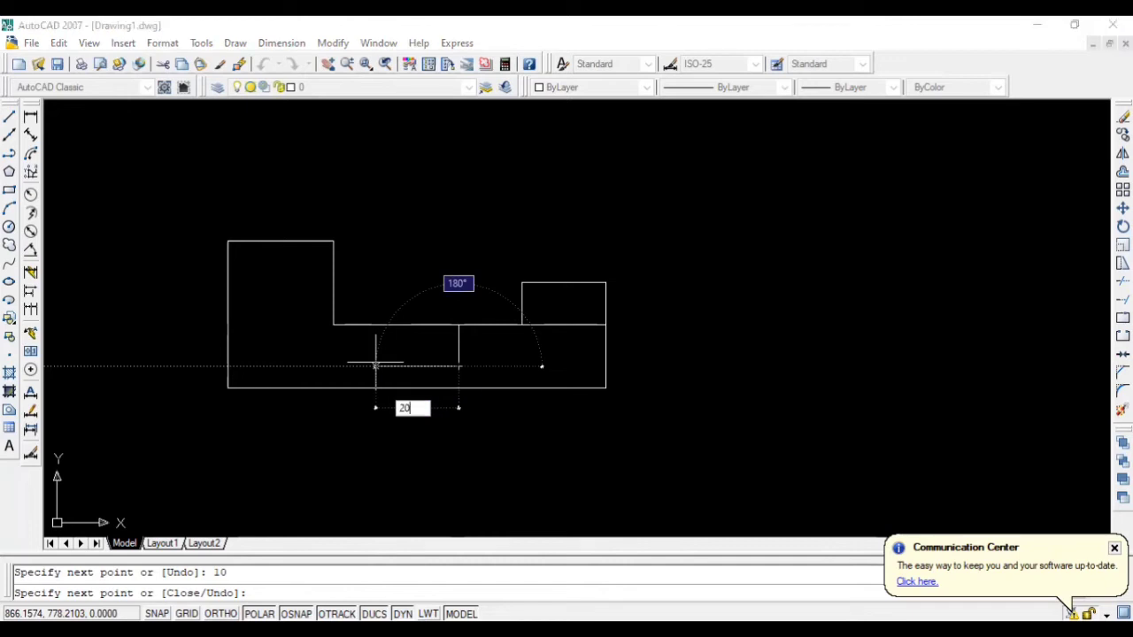
pyautogui.press('Return')
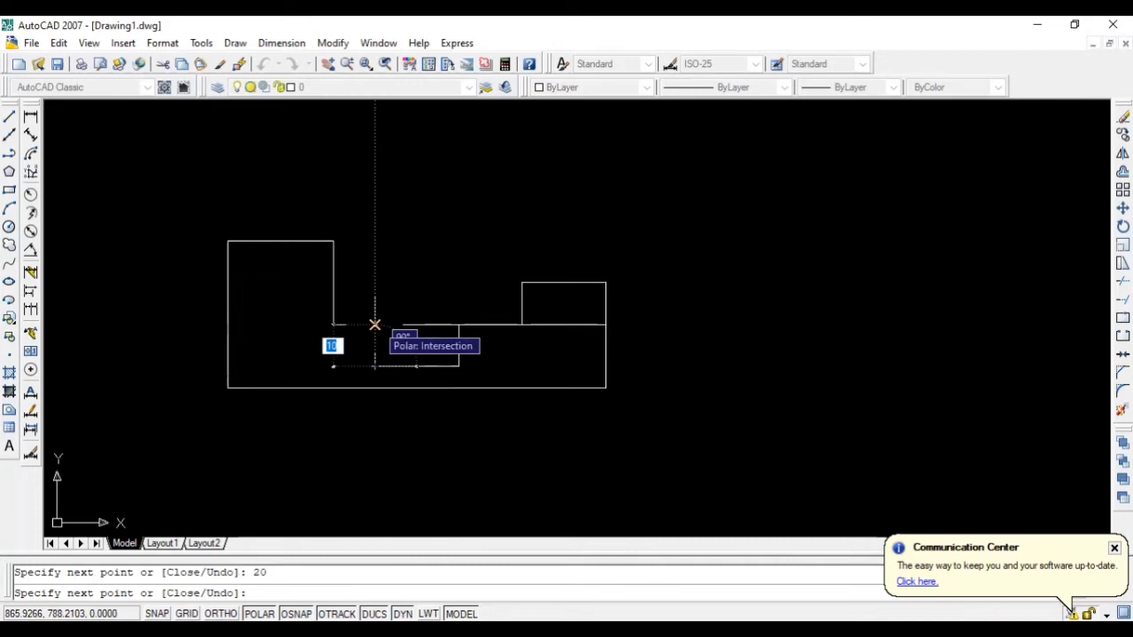
pyautogui.click(374, 325)
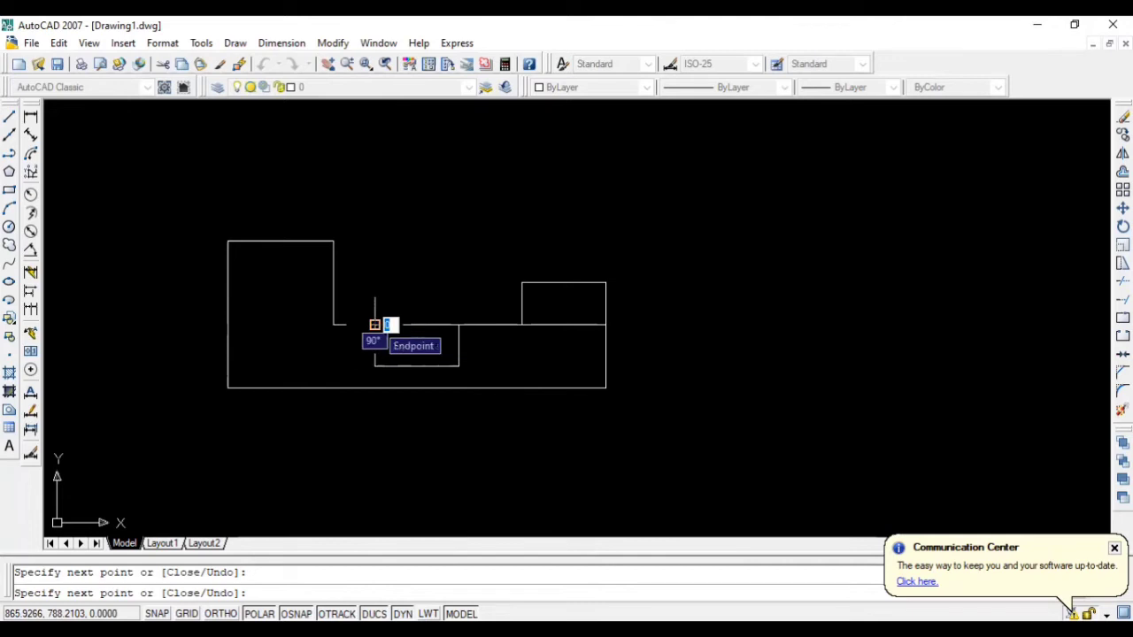
pyautogui.press('Return')
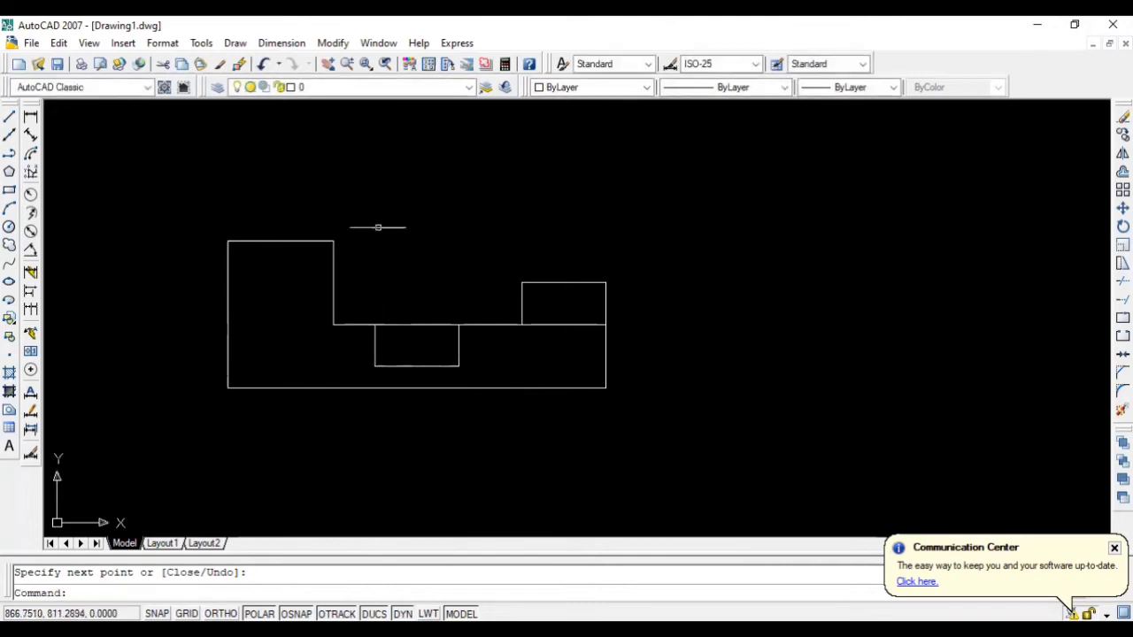
pyautogui.click(558, 324)
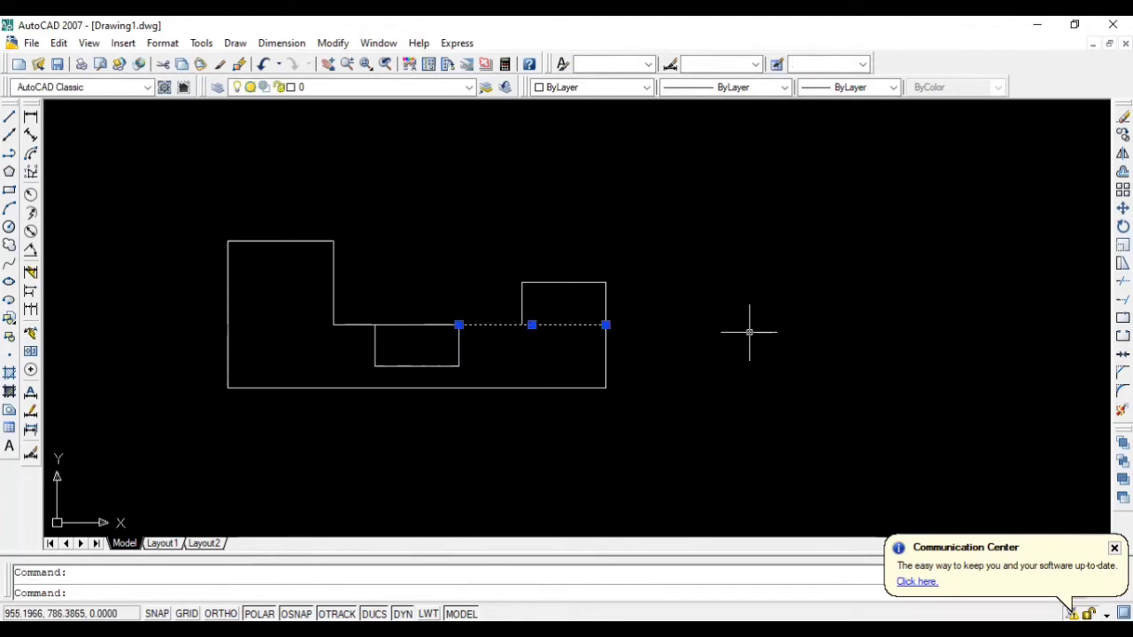
pyautogui.press('Delete')
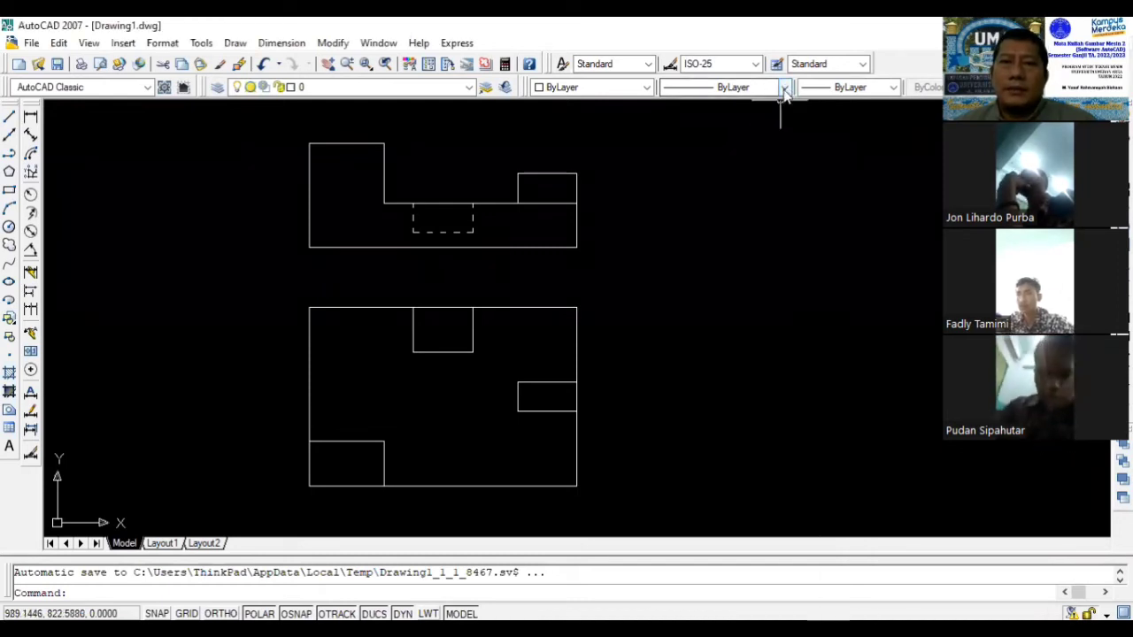
# Step: Reload the ACAD_ISO03W100 dashed linetype from acadiso.lin and accept the linetype settings
pyautogui.click(784, 88)
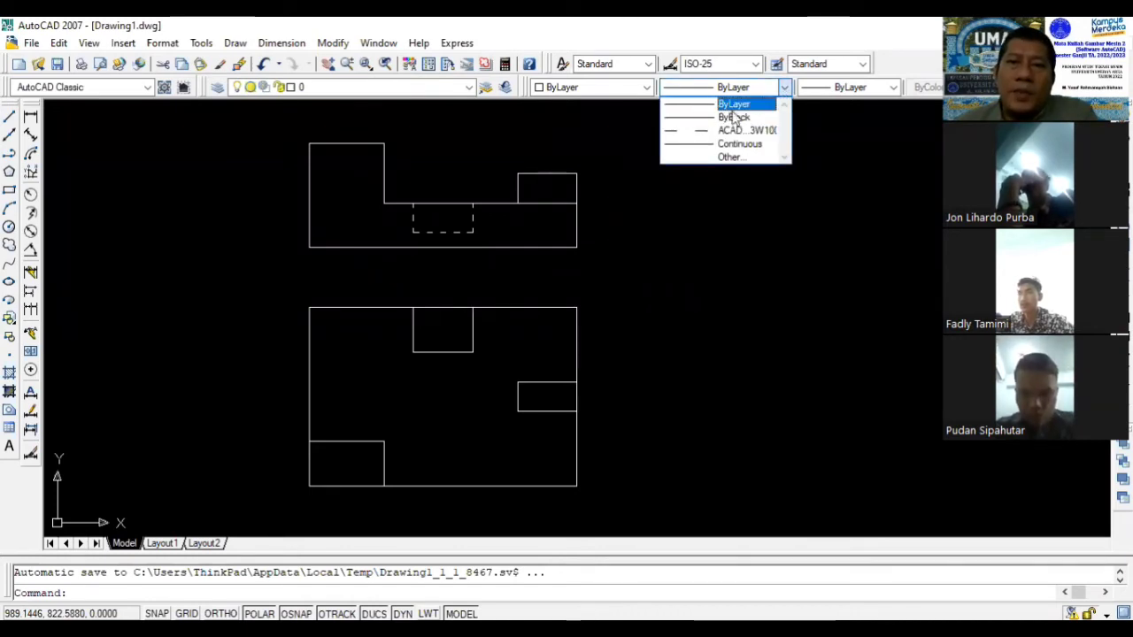
pyautogui.click(730, 157)
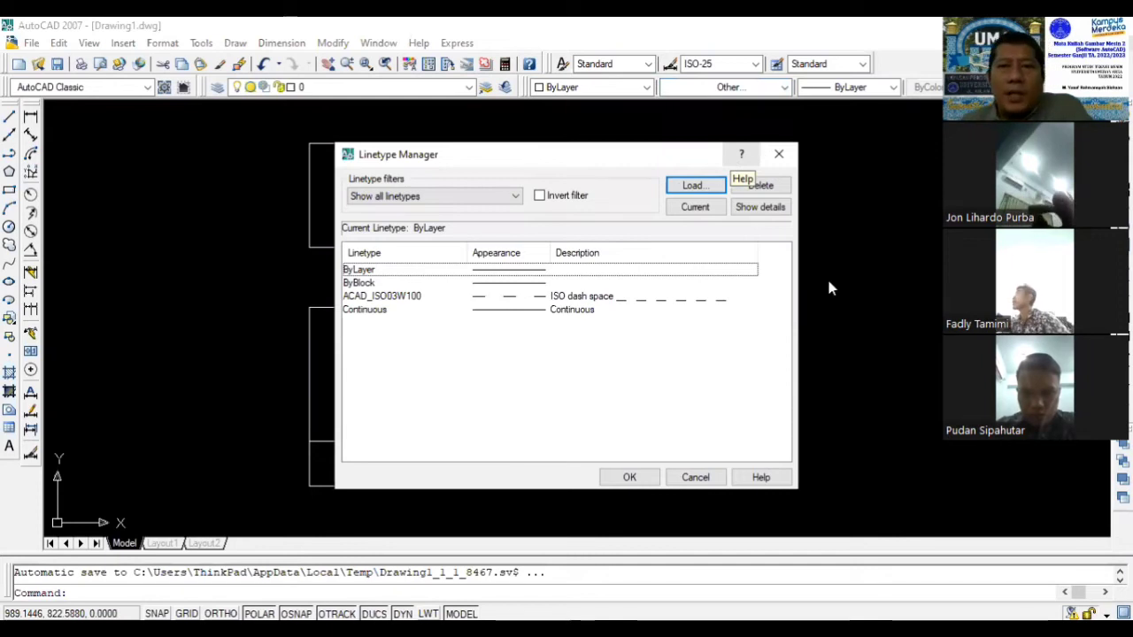
pyautogui.click(688, 185)
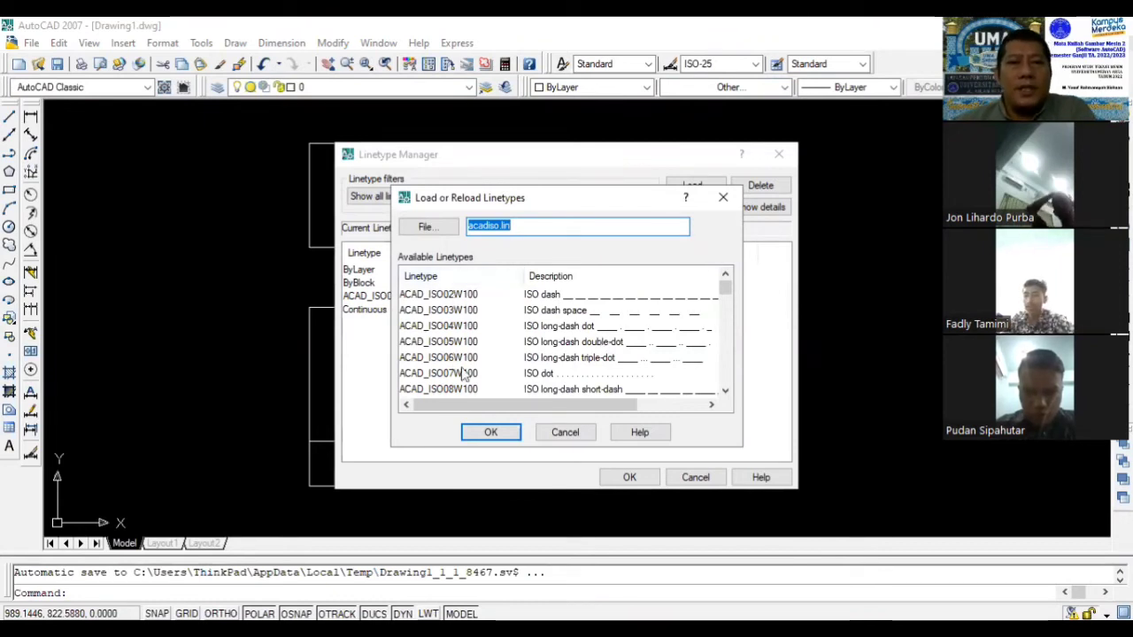
pyautogui.click(441, 309)
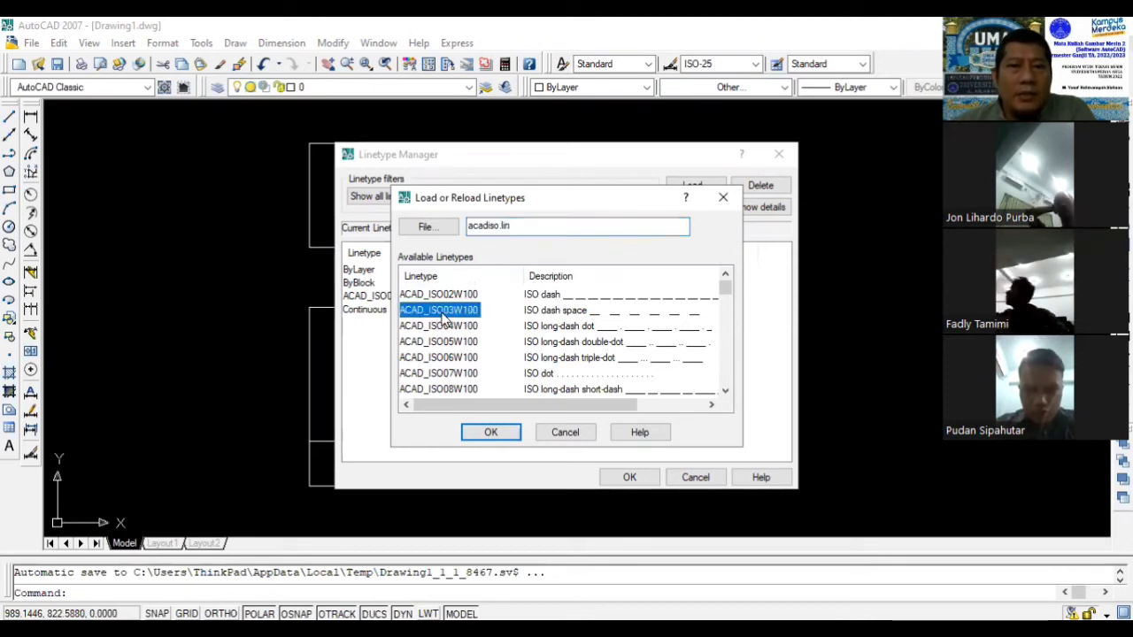
pyautogui.click(485, 434)
pyautogui.click(487, 433)
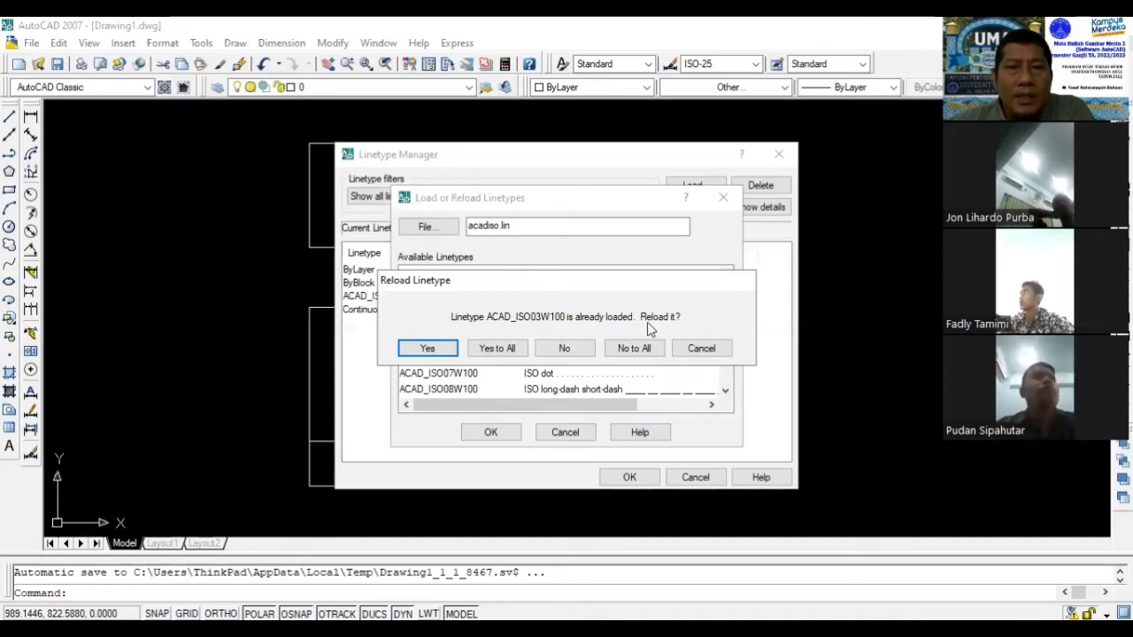
pyautogui.click(426, 348)
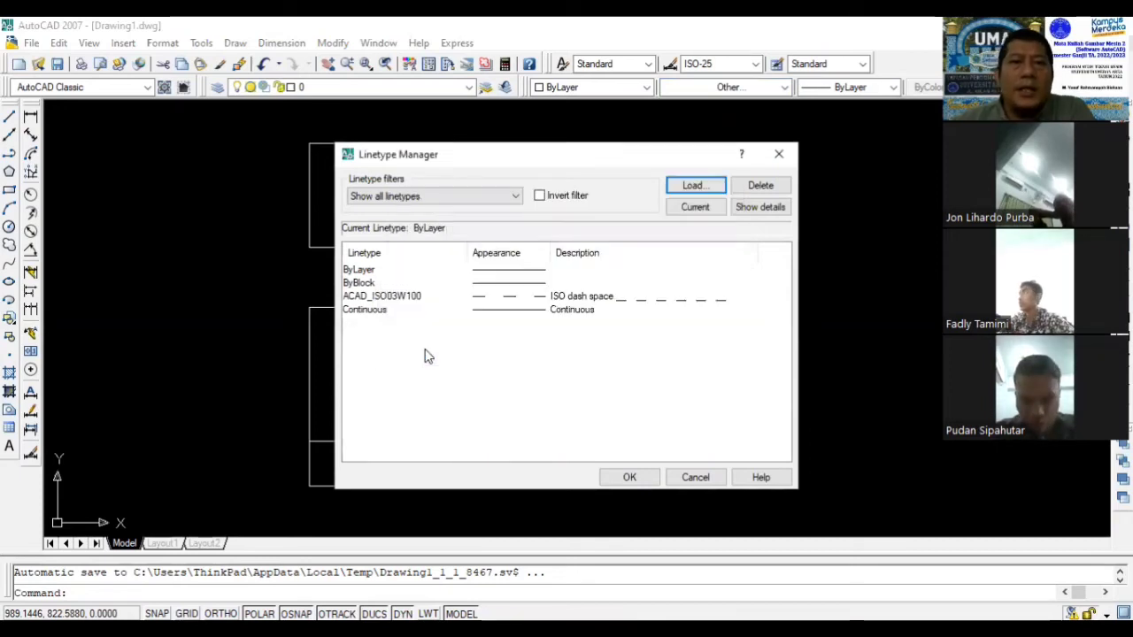
pyautogui.click(629, 477)
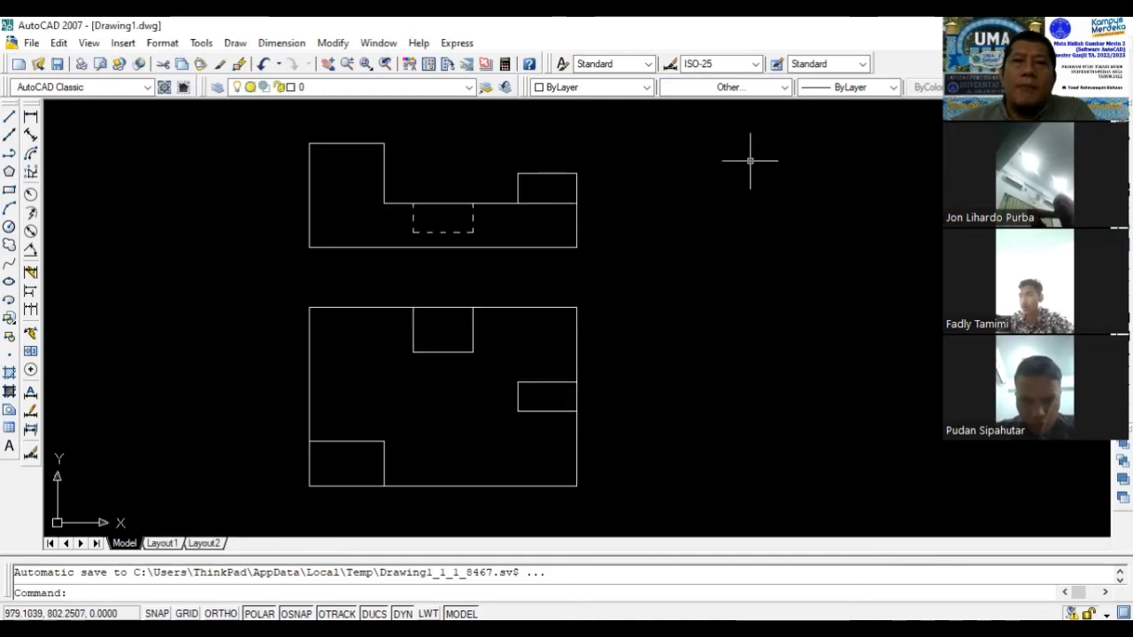
pyautogui.click(784, 88)
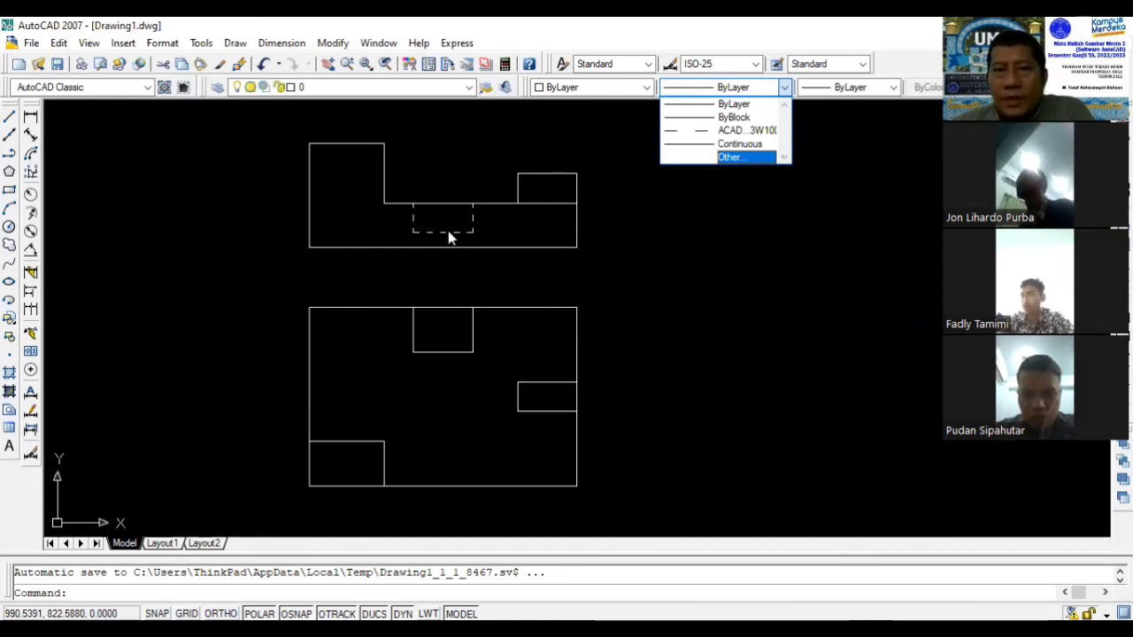
pyautogui.click(666, 235)
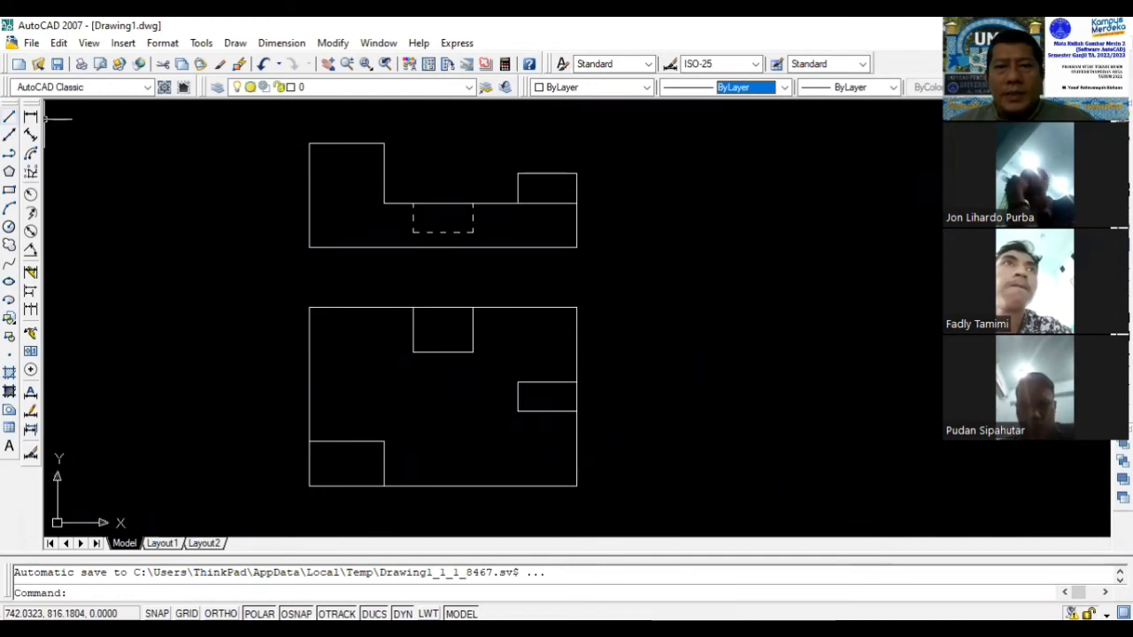
# Step: Start the side view to the right of the top view with lines 60 right, 35 up and 15 left
pyautogui.click(9, 116)
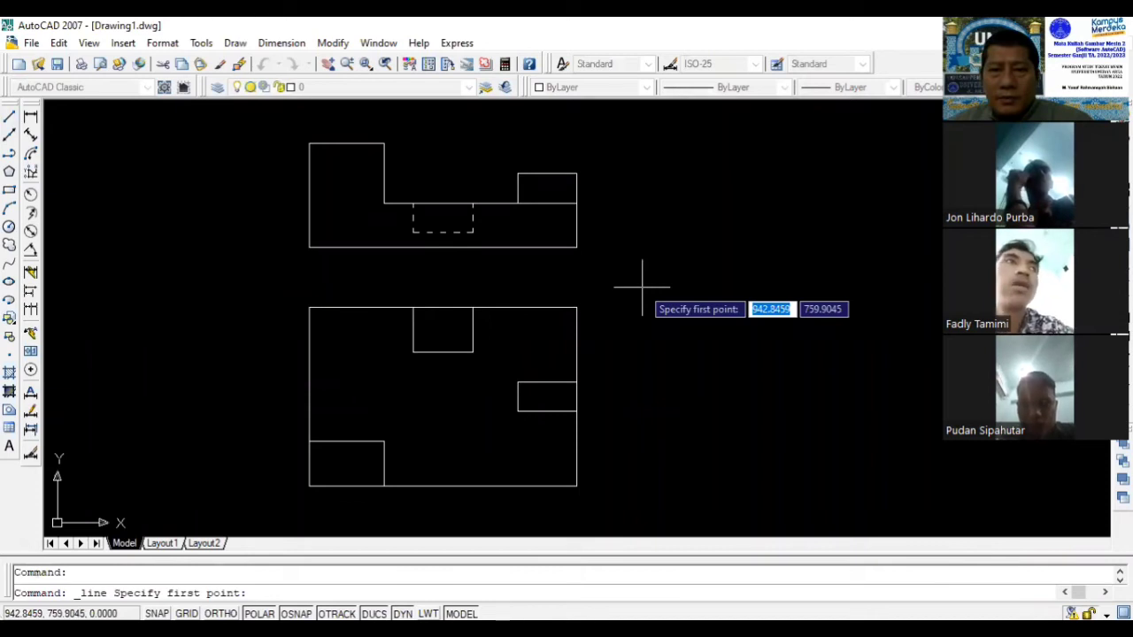
pyautogui.click(662, 352)
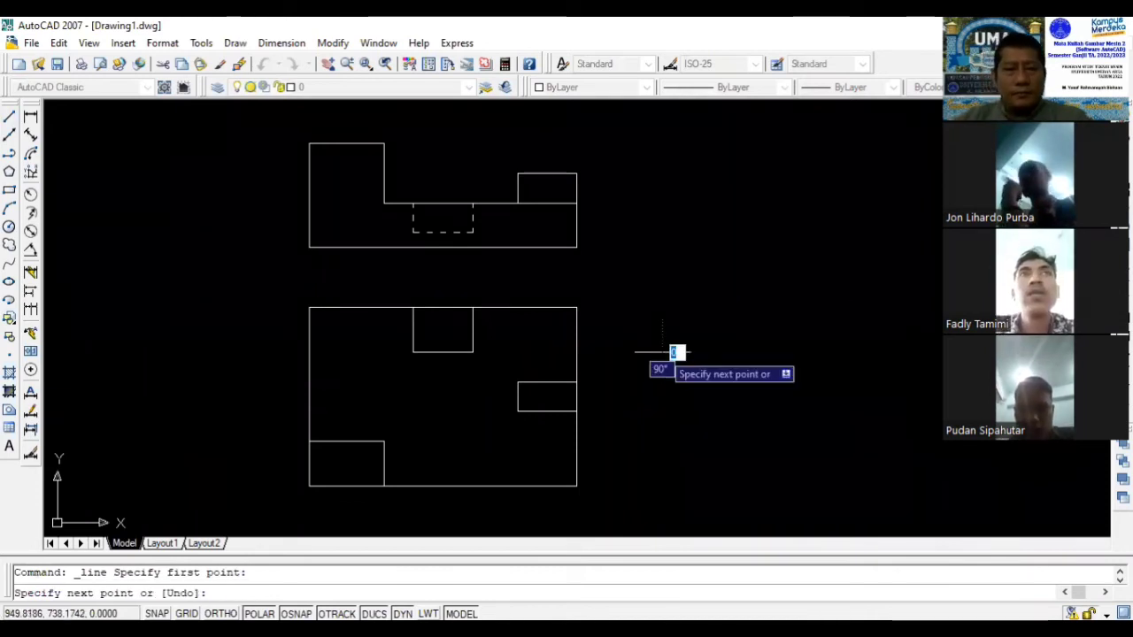
pyautogui.write('60')
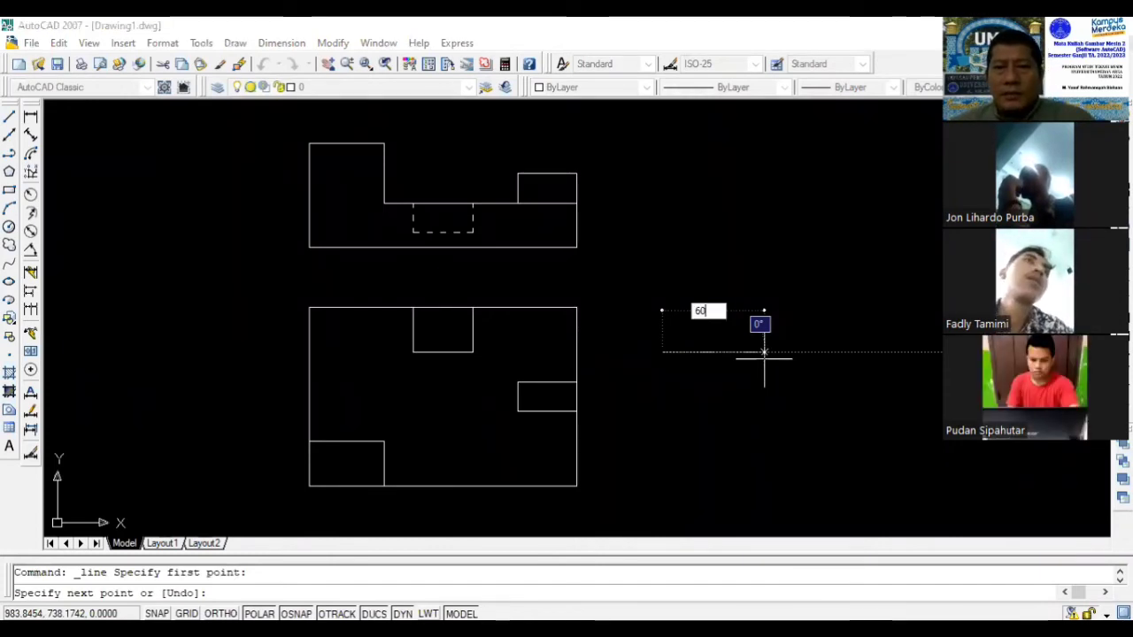
pyautogui.press('Return')
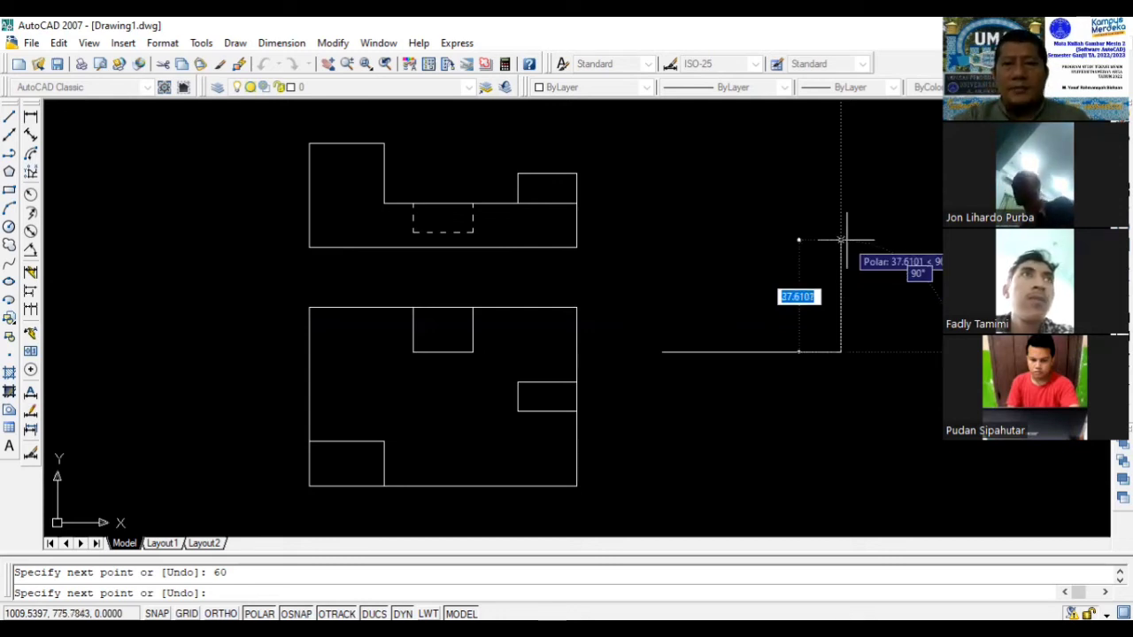
pyautogui.write('35')
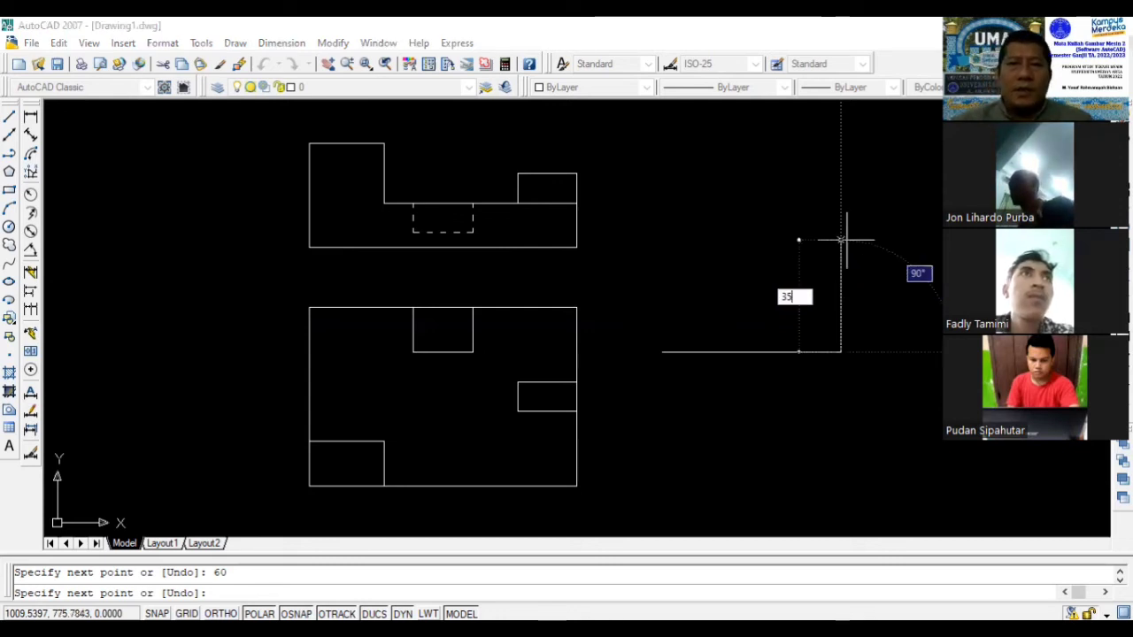
pyautogui.press('Return')
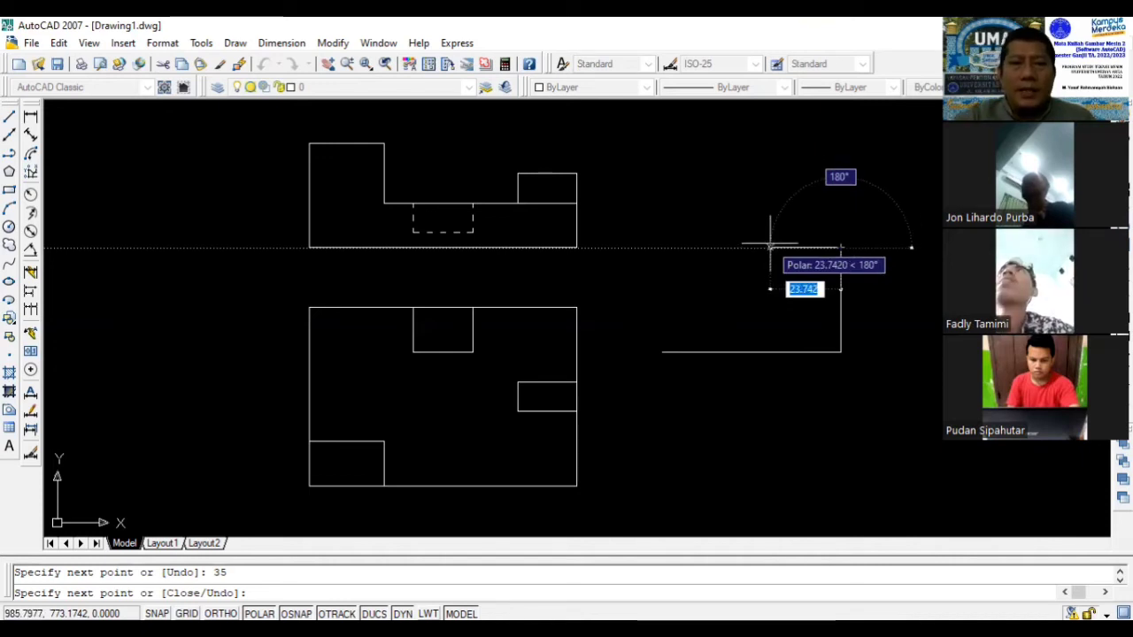
pyautogui.write('15')
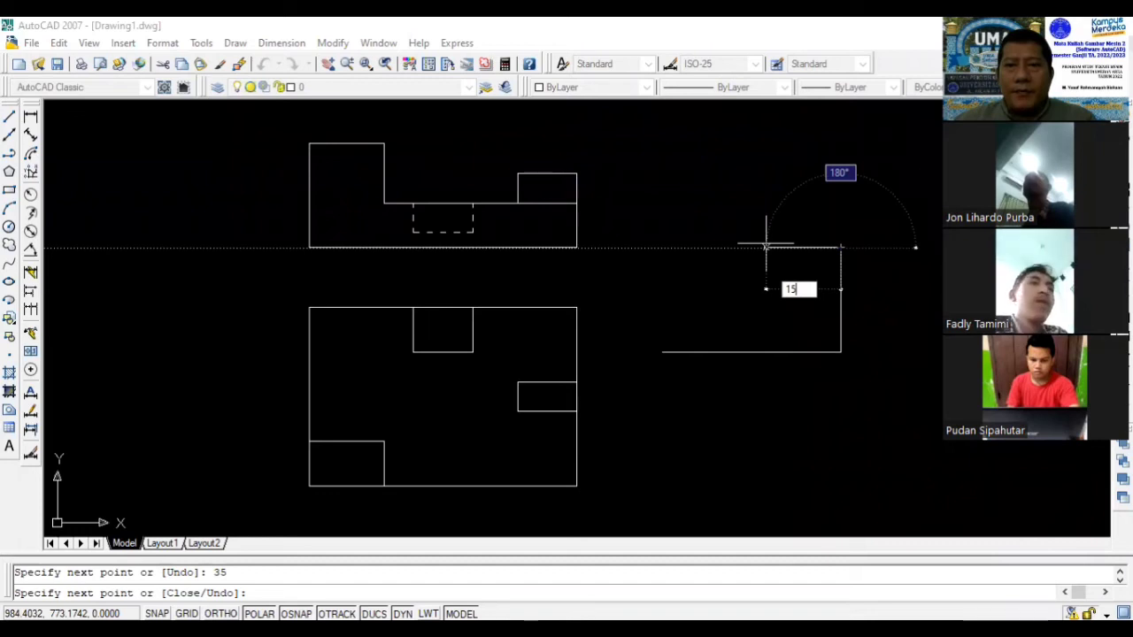
pyautogui.press('Return')
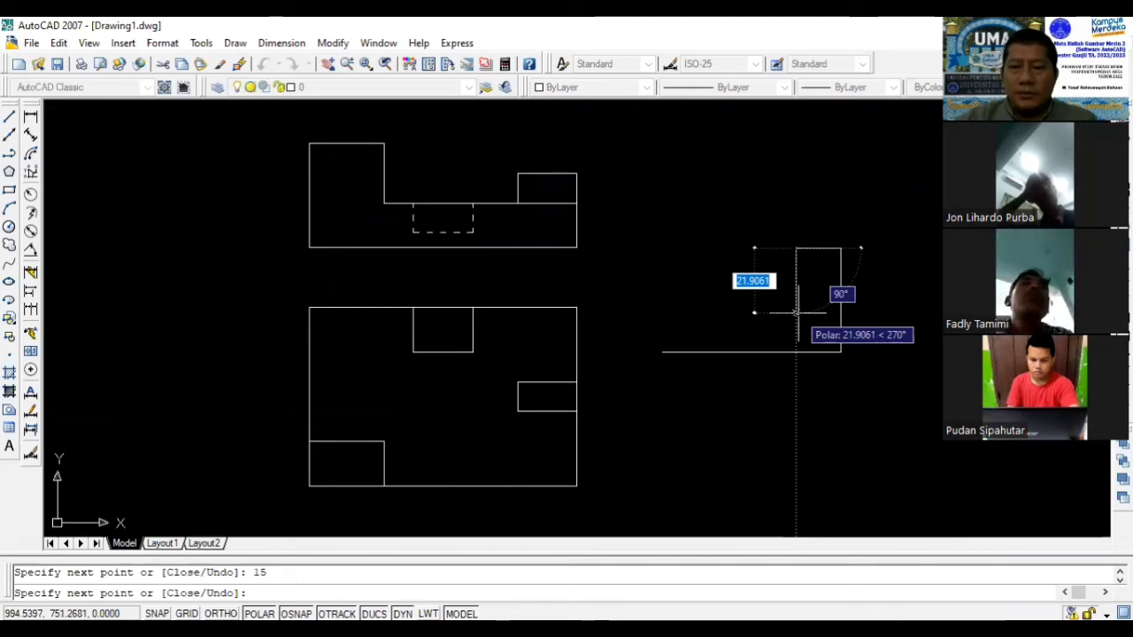
# Step: Close the side view's L-shaped outline with lines 20 down, 45 left and 15 down to the base line's starting point
pyautogui.write('20')
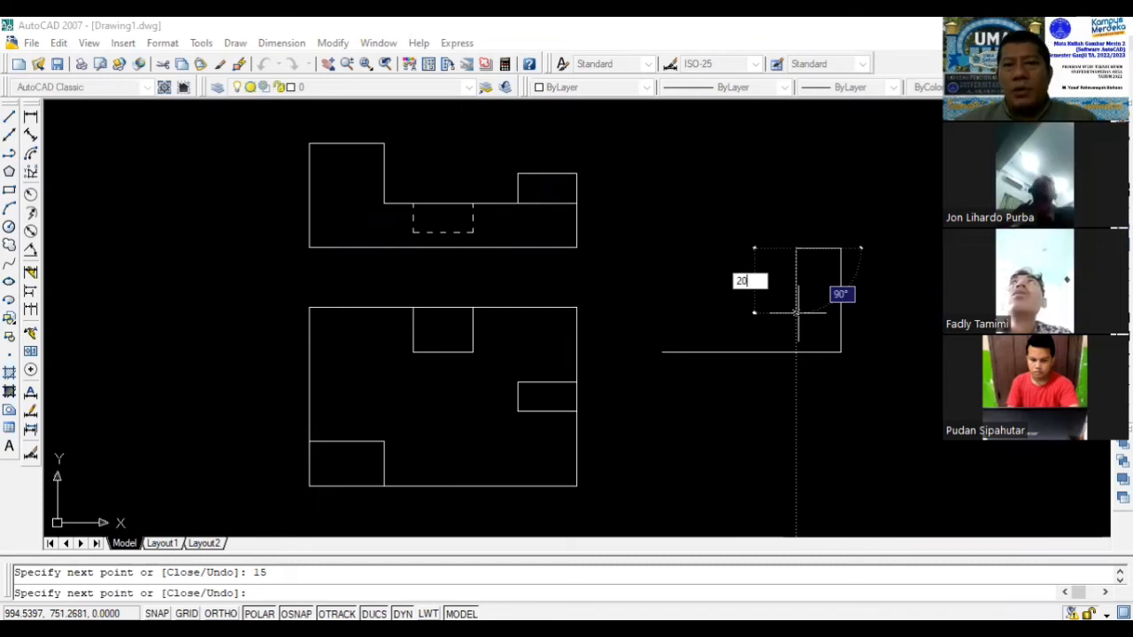
pyautogui.press('Return')
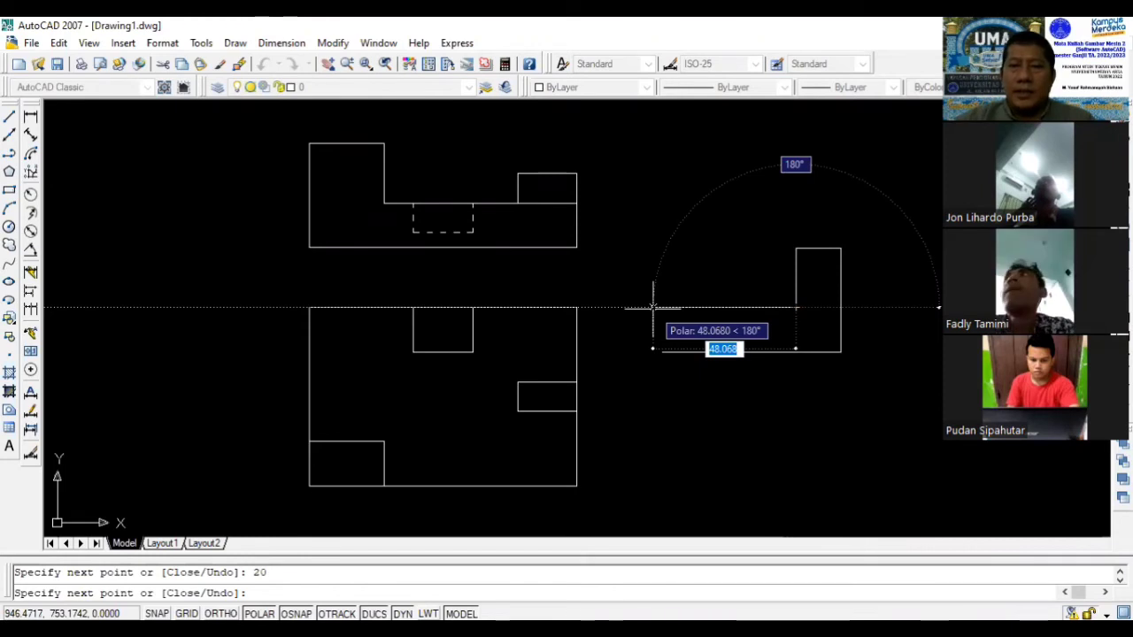
pyautogui.write('45')
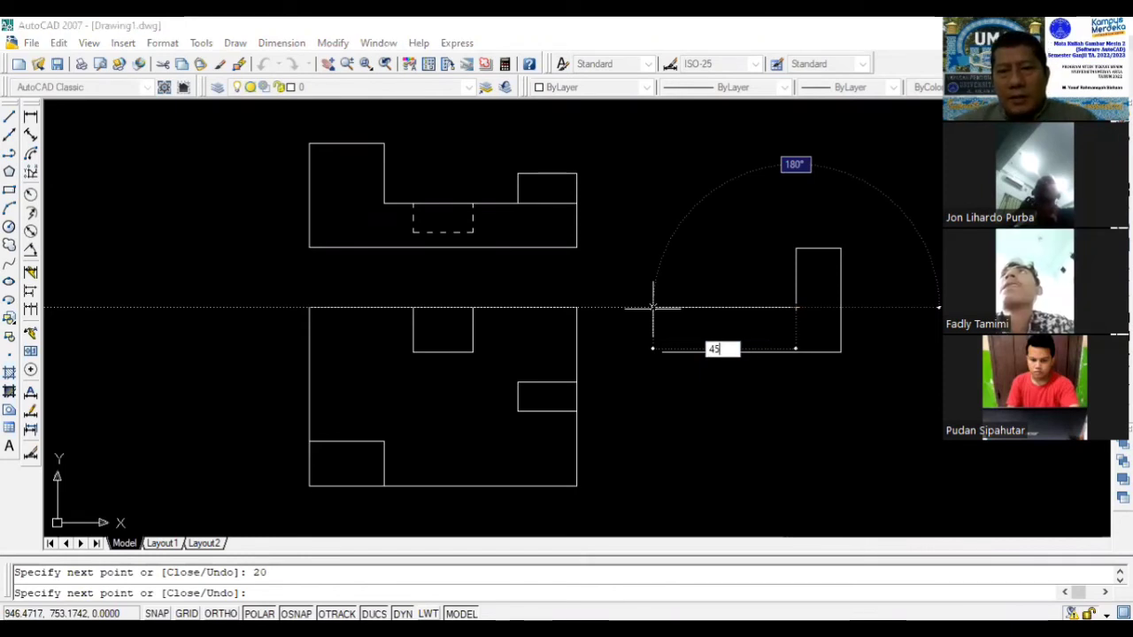
pyautogui.press('Return')
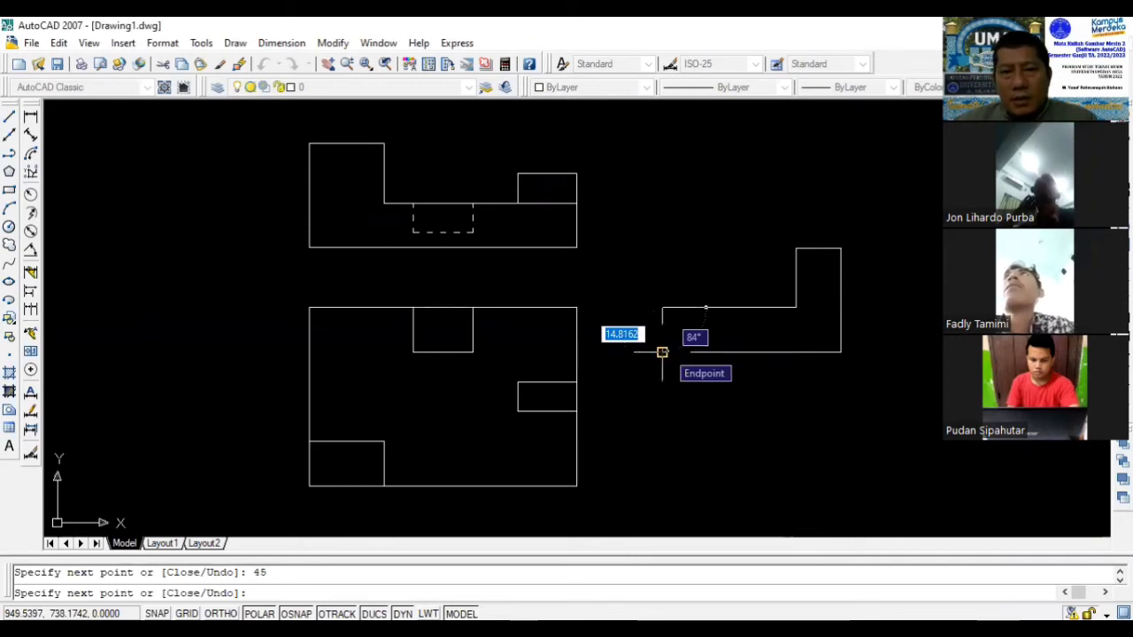
pyautogui.write('15')
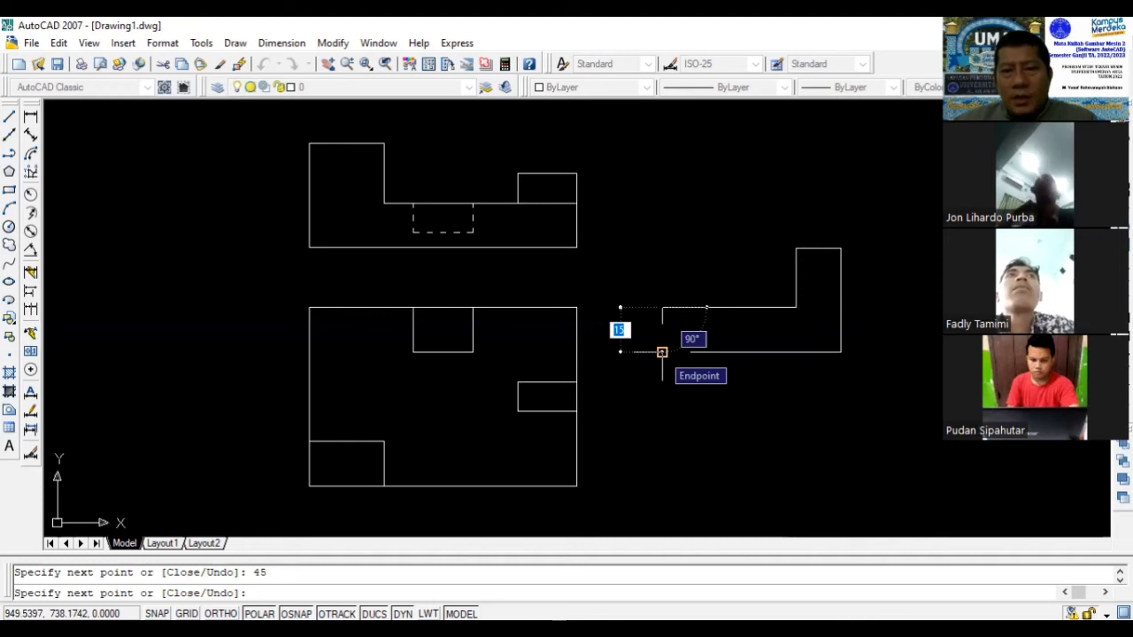
pyautogui.press('Return')
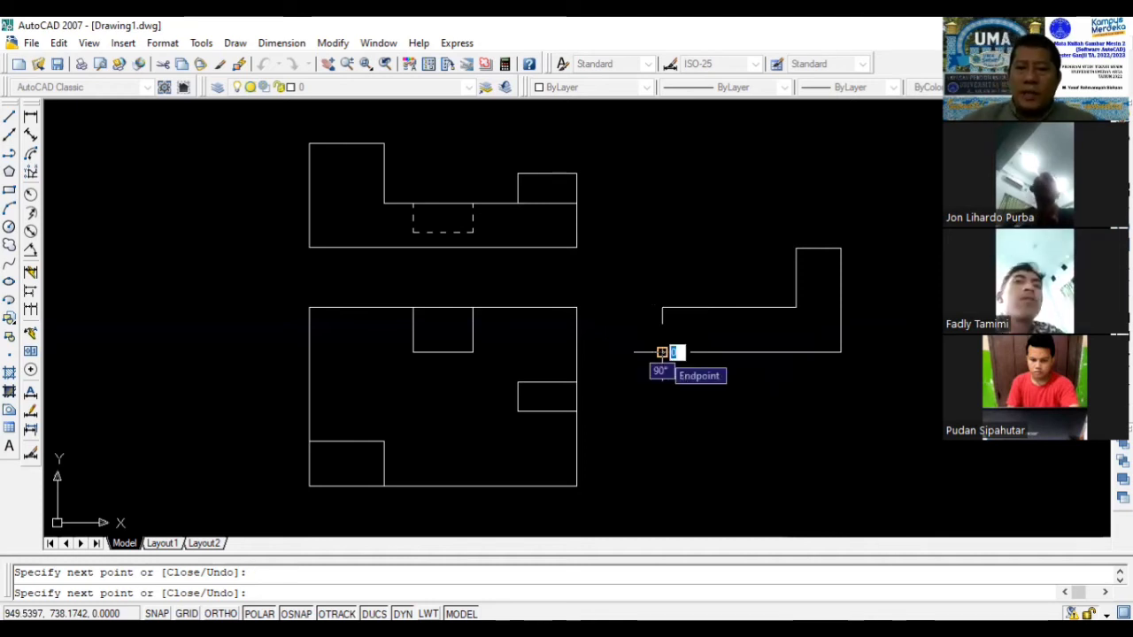
pyautogui.click(662, 353)
pyautogui.press('Return')
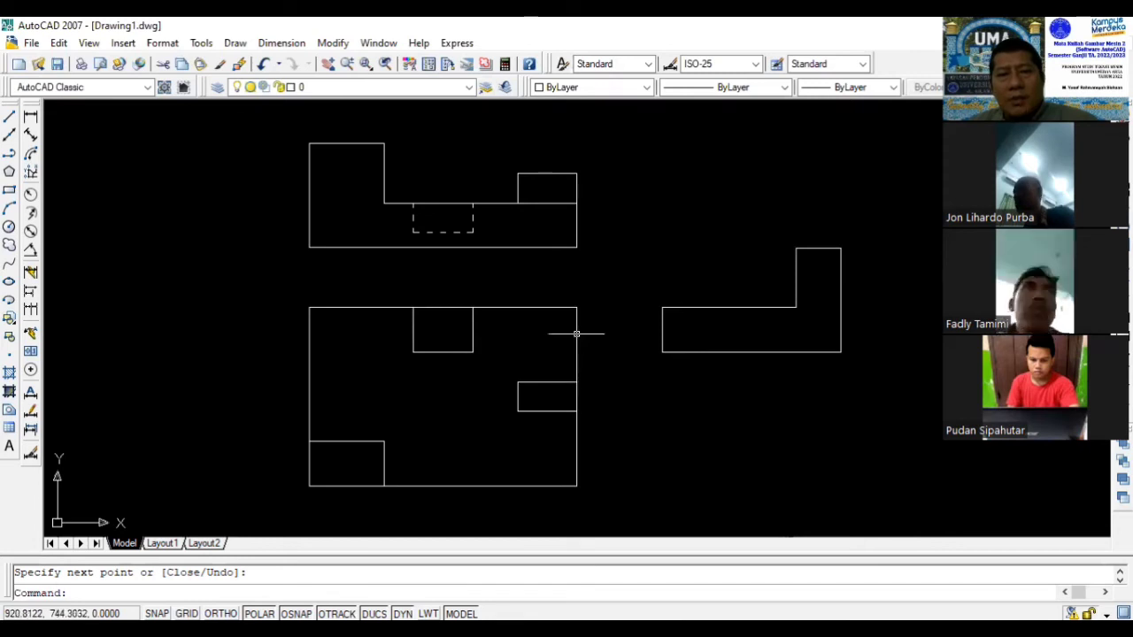
# Step: Draw a 10 by 10 raised block on the side view's step line, starting 25 from its left end, and delete the 25-unit guide line
pyautogui.click(9, 116)
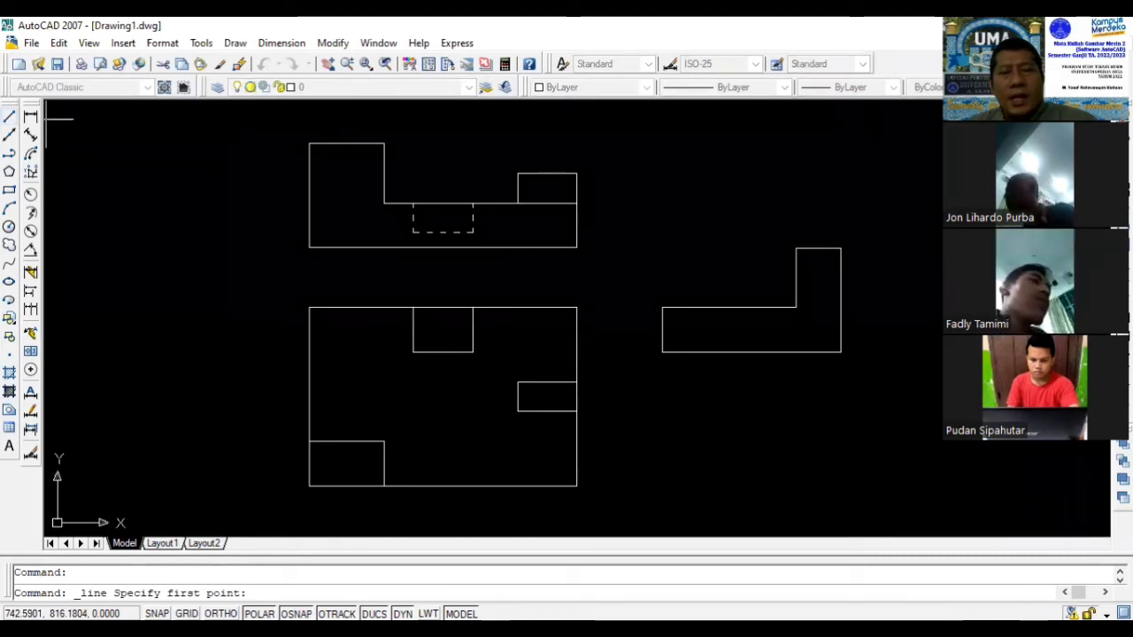
pyautogui.click(662, 307)
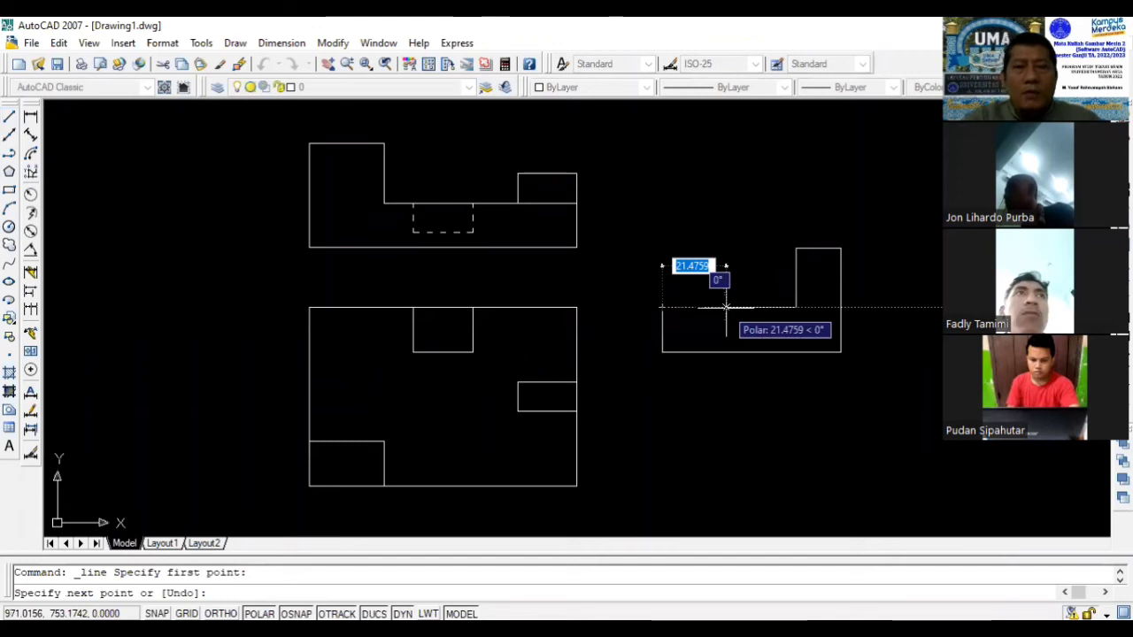
pyautogui.write('25')
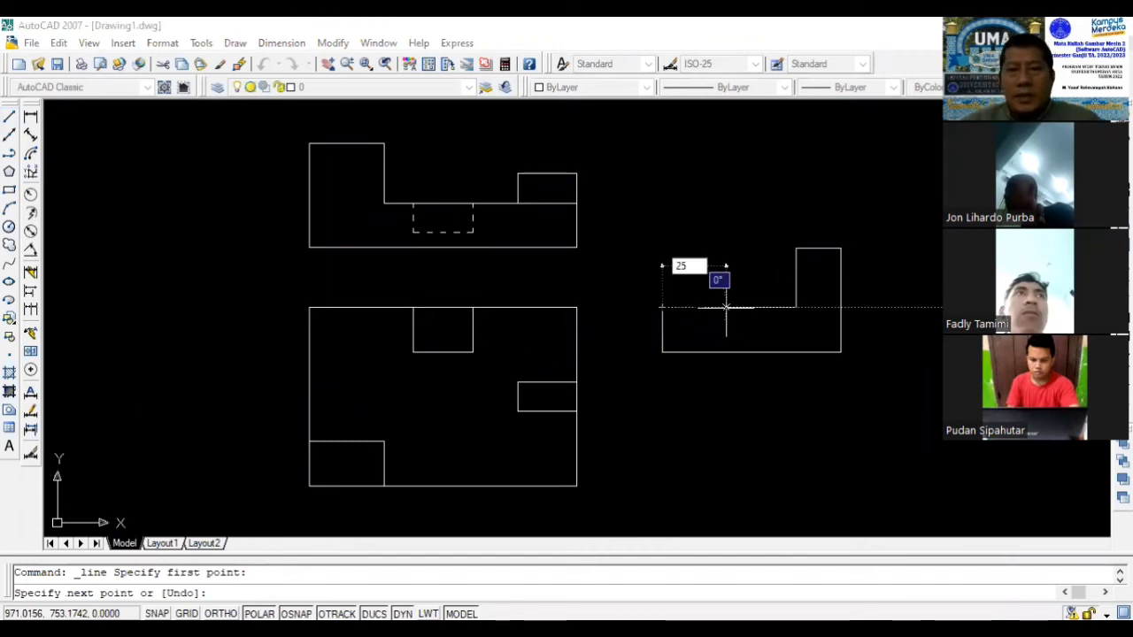
pyautogui.press('Return')
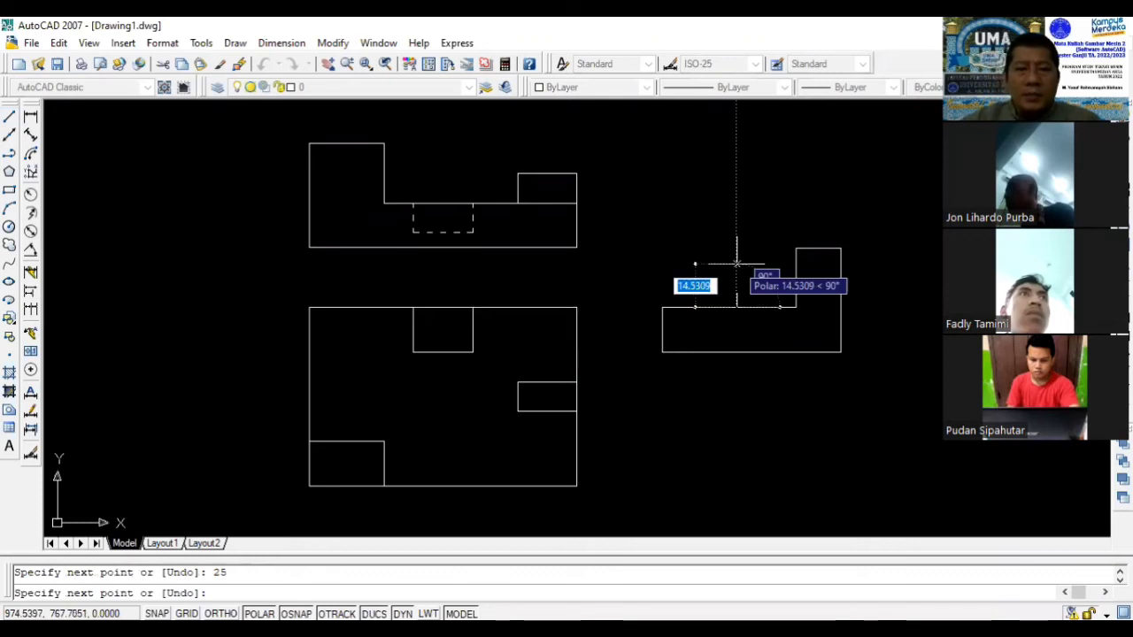
pyautogui.write('10')
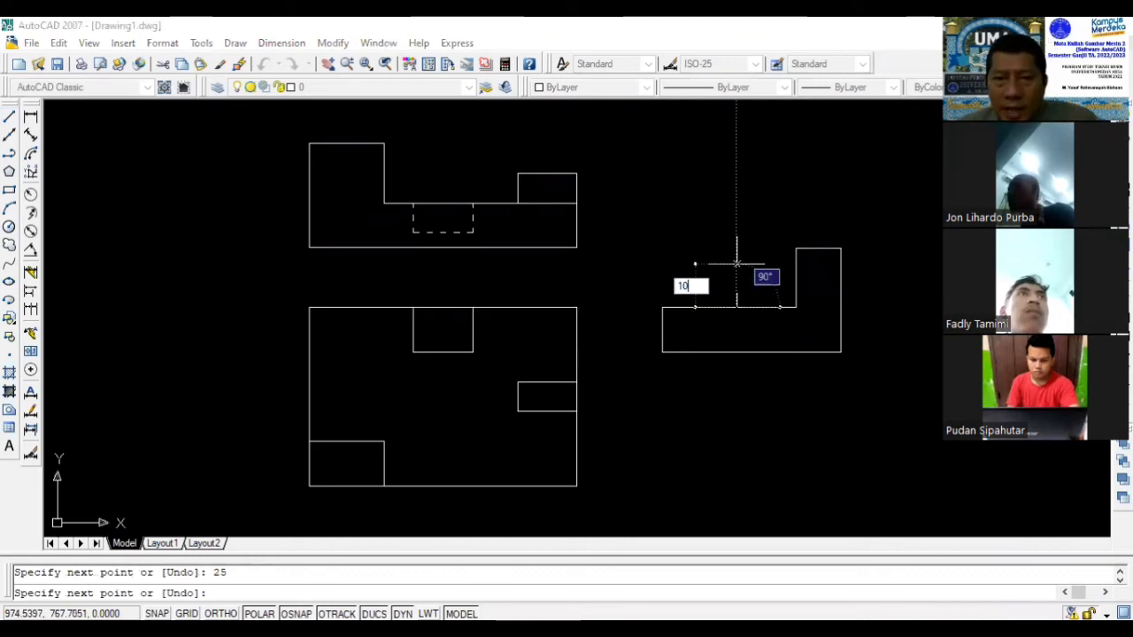
pyautogui.press('Return')
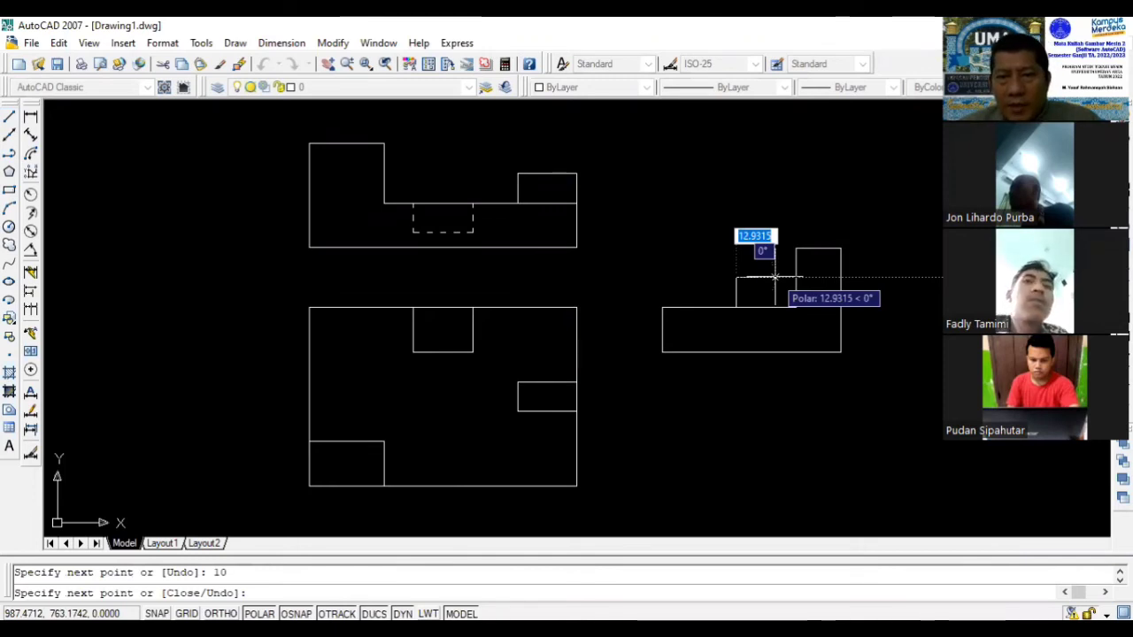
pyautogui.write('10')
pyautogui.press('Return')
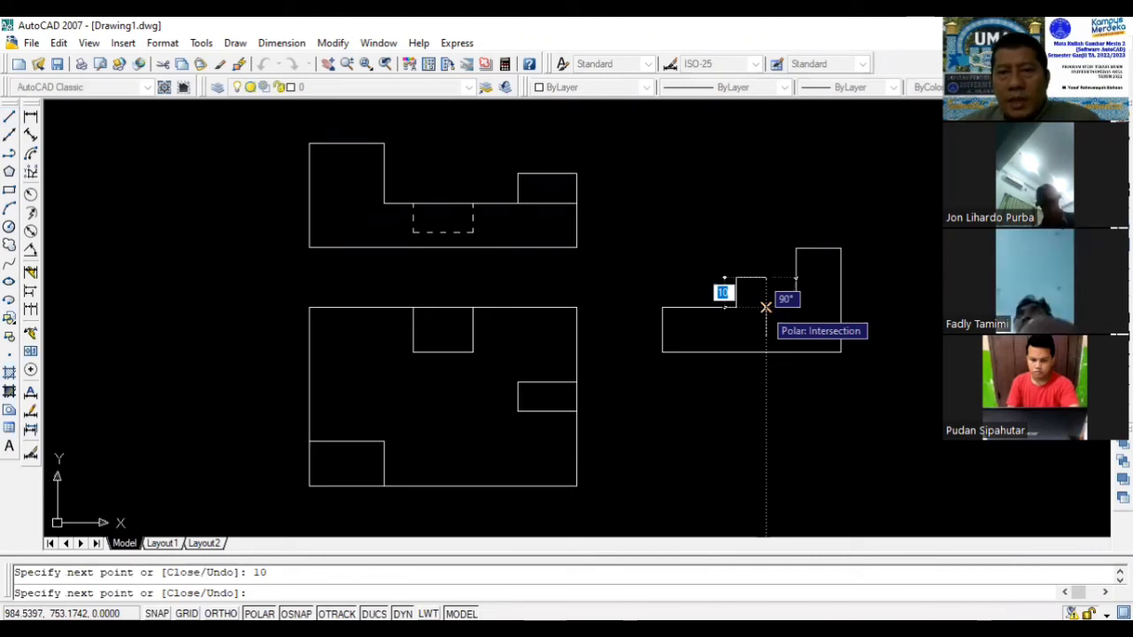
pyautogui.click(766, 307)
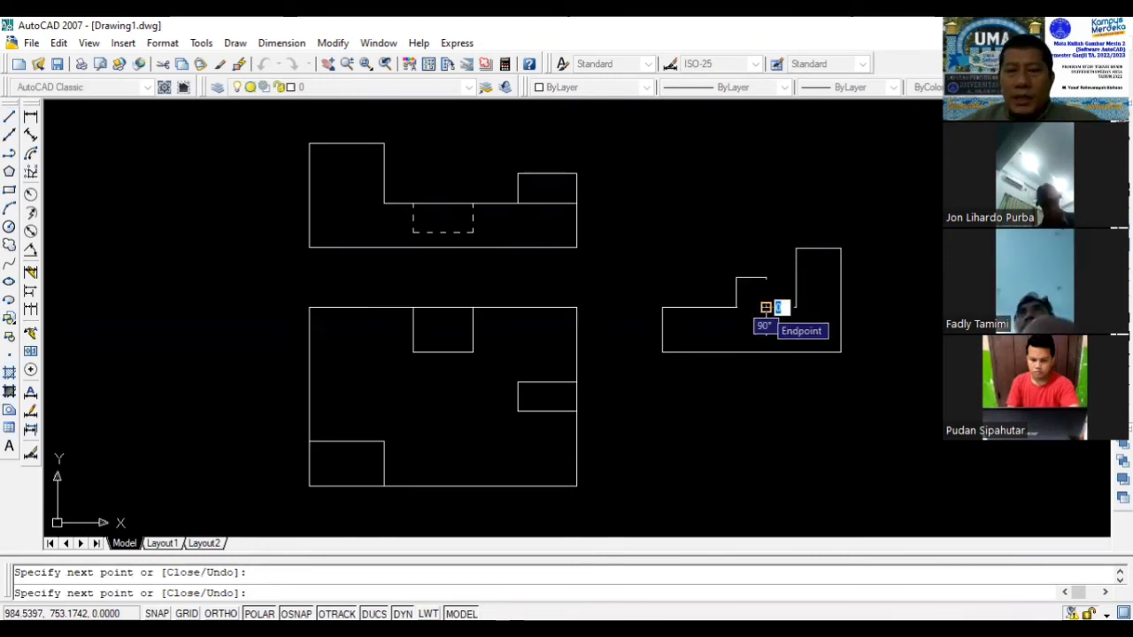
pyautogui.click(765, 307)
pyautogui.press('Return')
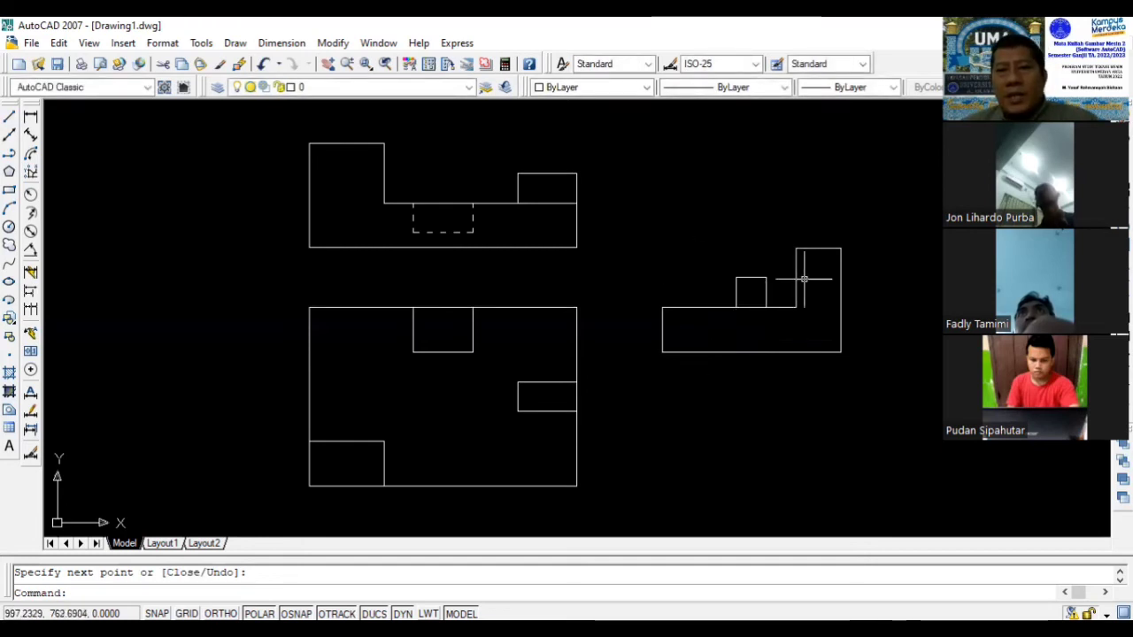
pyautogui.click(698, 307)
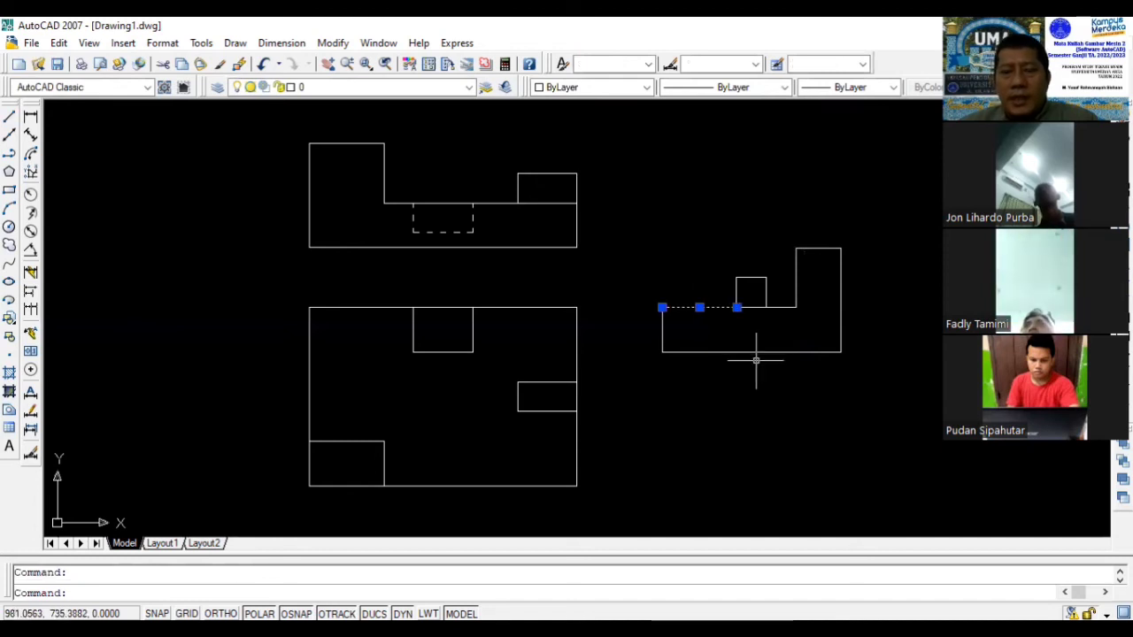
pyautogui.press('Delete')
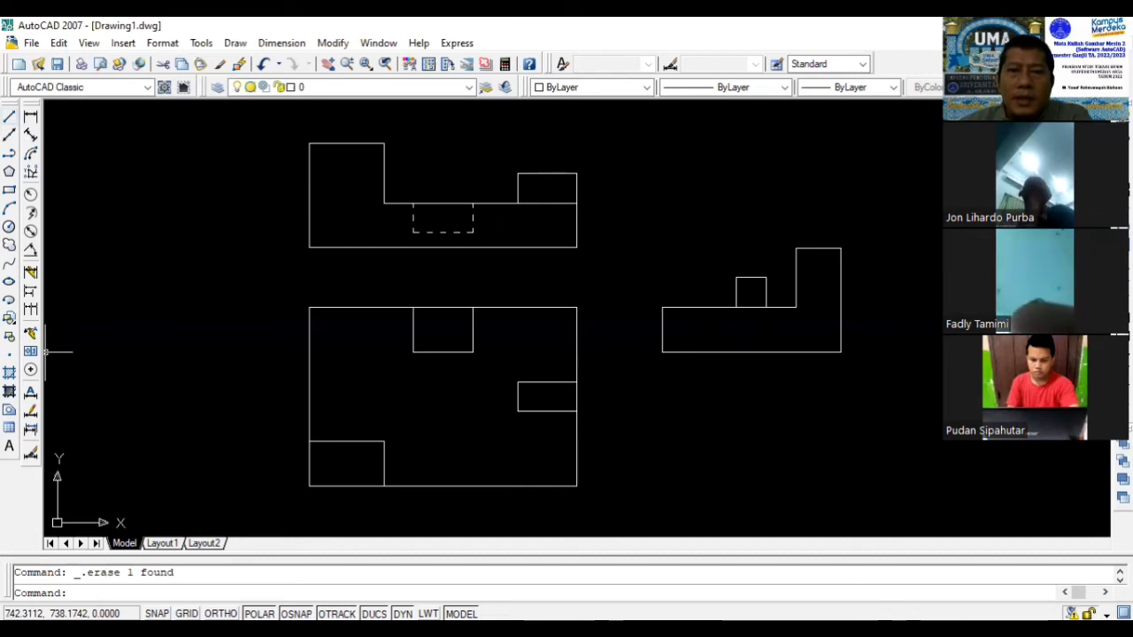
# Step: Draw a pocket 15 wide and 10 deep from the upper-left corner of the side view's base, and delete its overlapping 15-unit top line
pyautogui.click(9, 116)
pyautogui.click(661, 307)
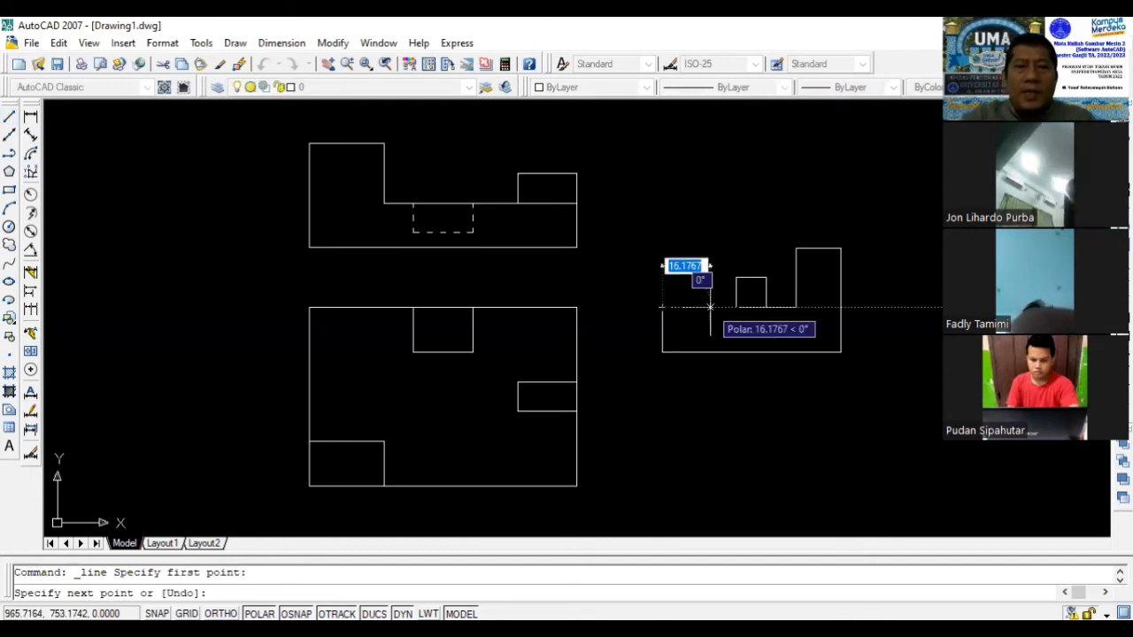
pyautogui.write('15')
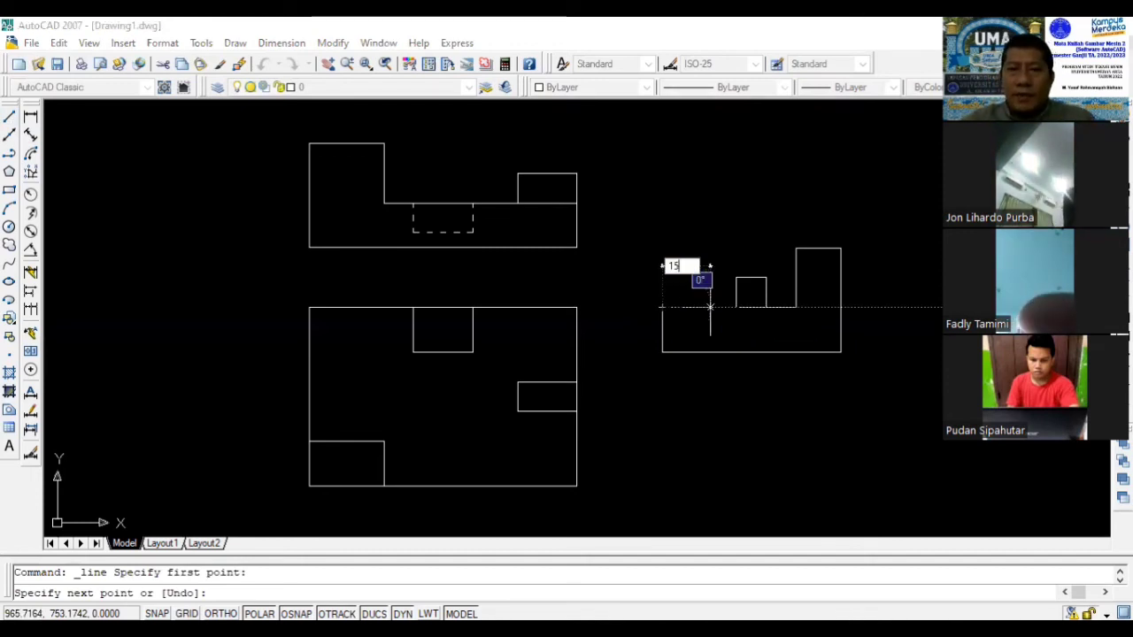
pyautogui.press('Return')
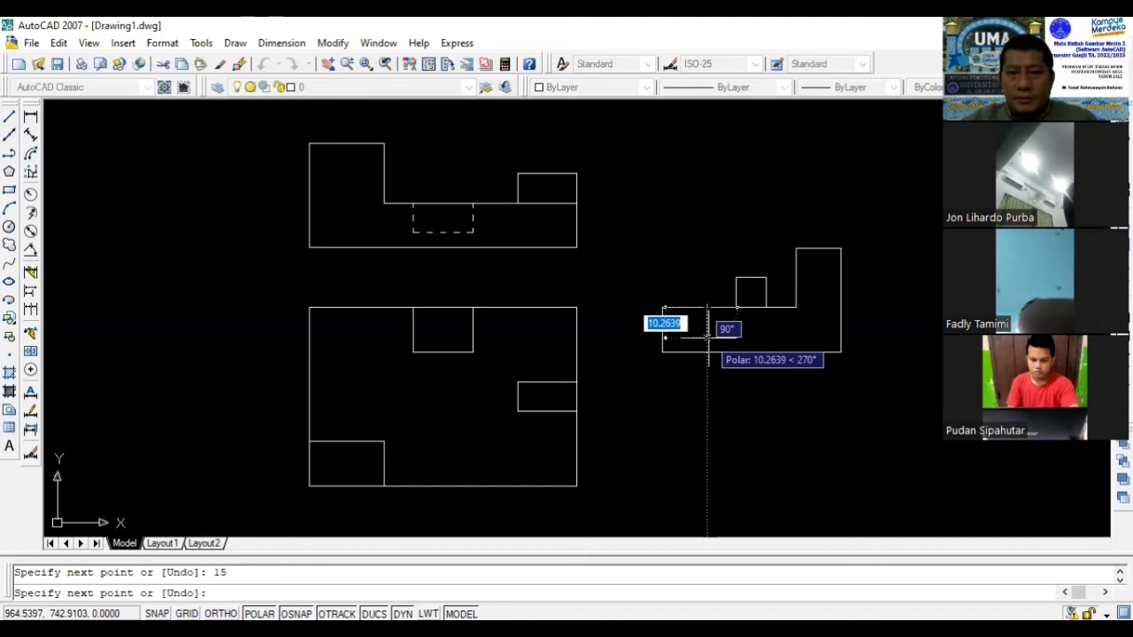
pyautogui.write('10')
pyautogui.press('Return')
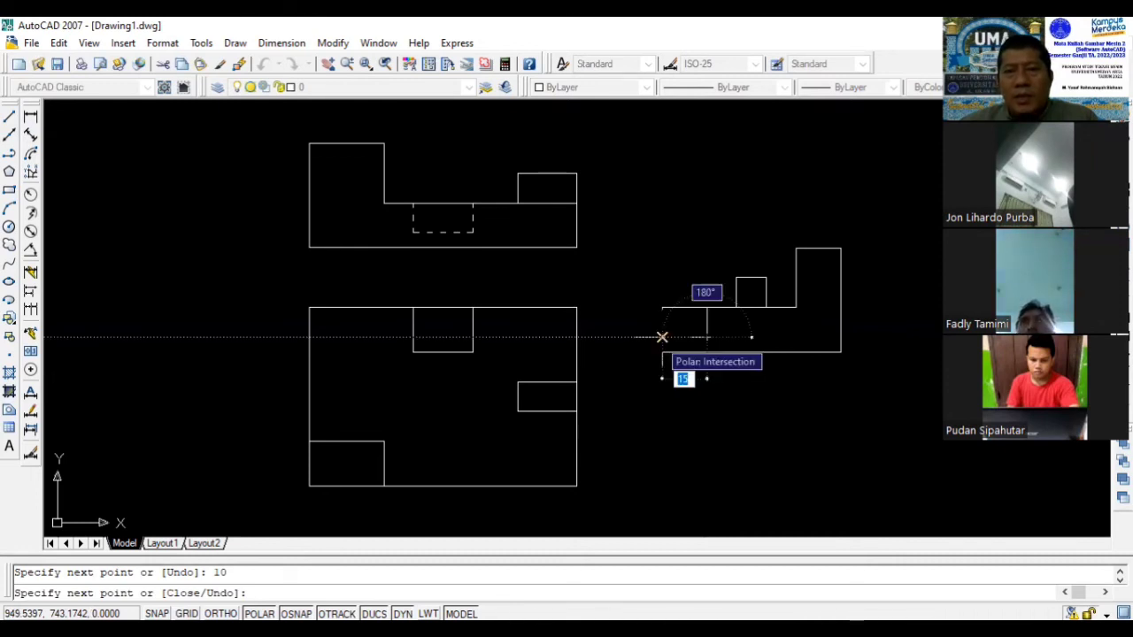
pyautogui.click(662, 337)
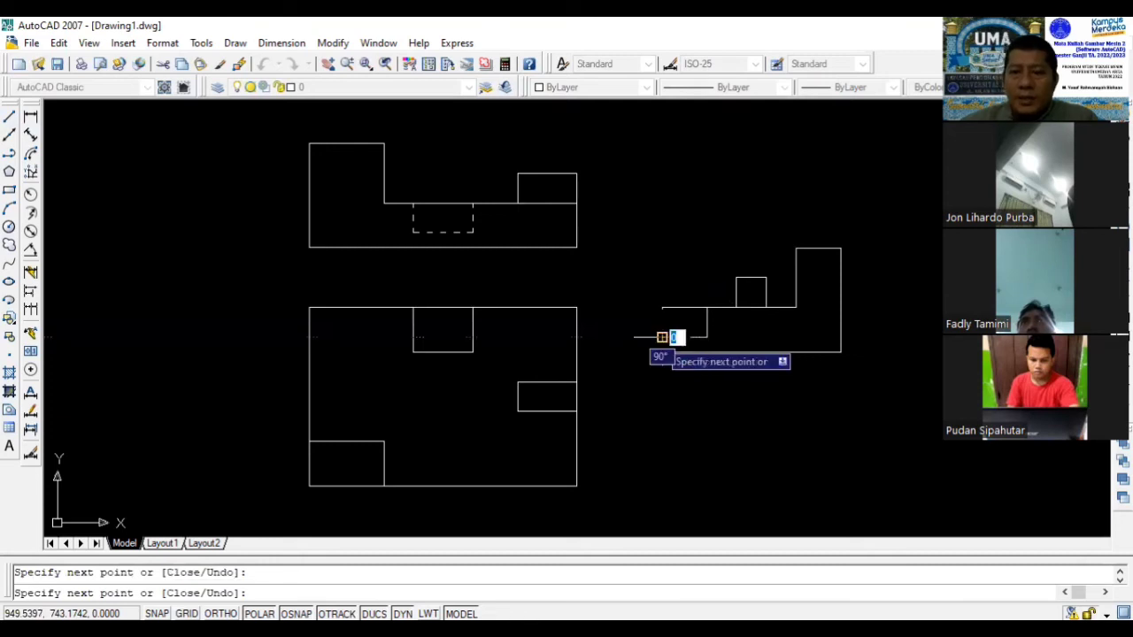
pyautogui.write('10')
pyautogui.press('Return')
pyautogui.press('Return')
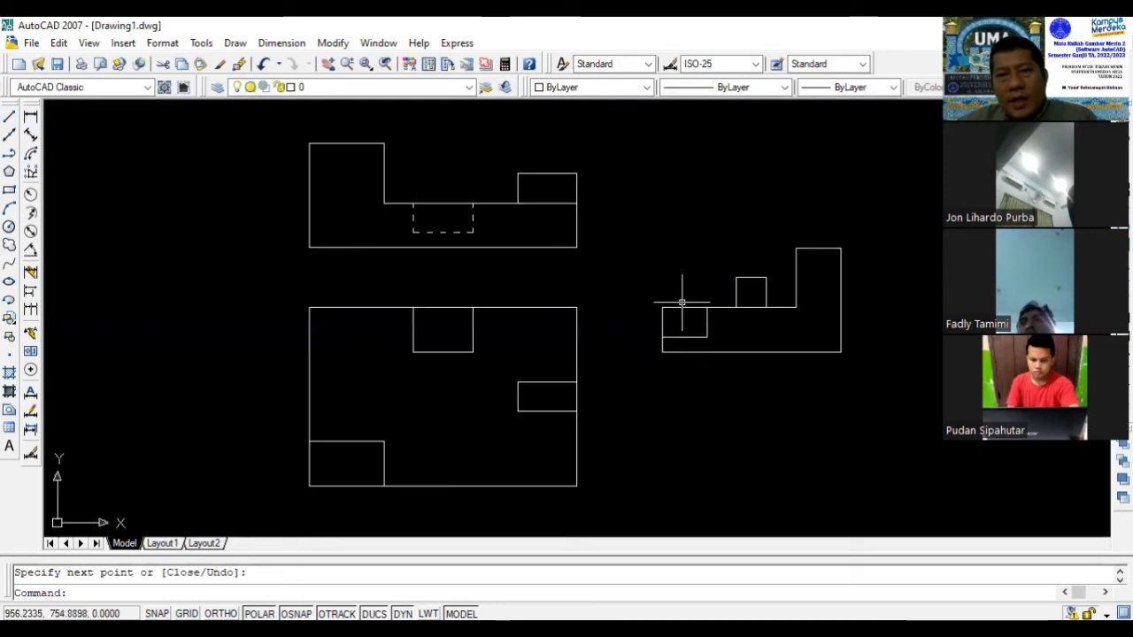
pyautogui.click(678, 308)
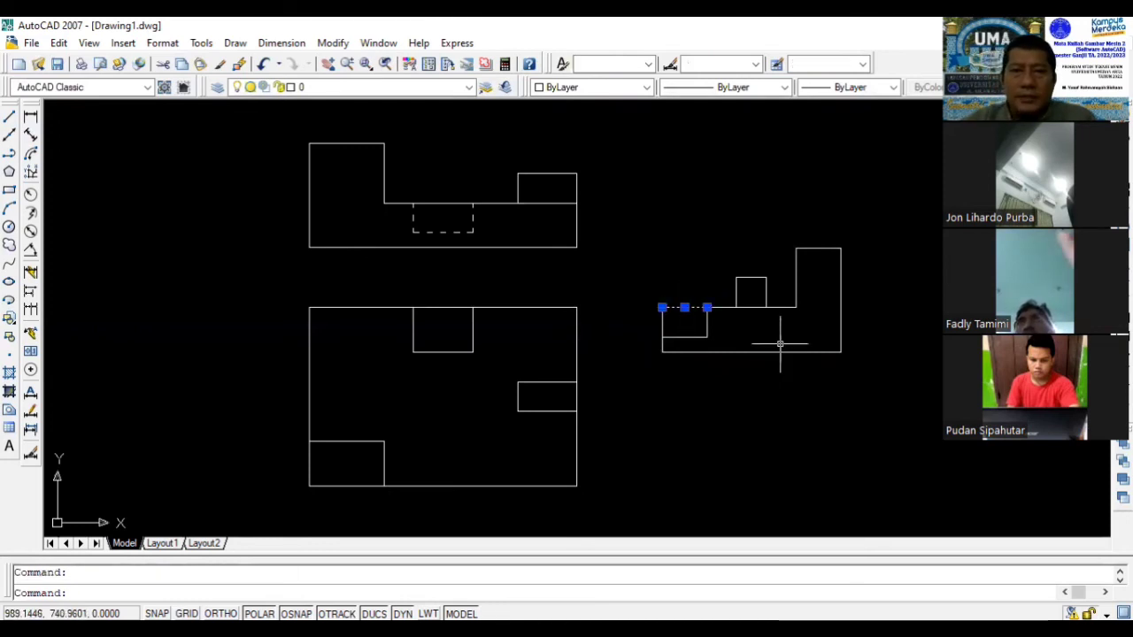
pyautogui.press('Delete')
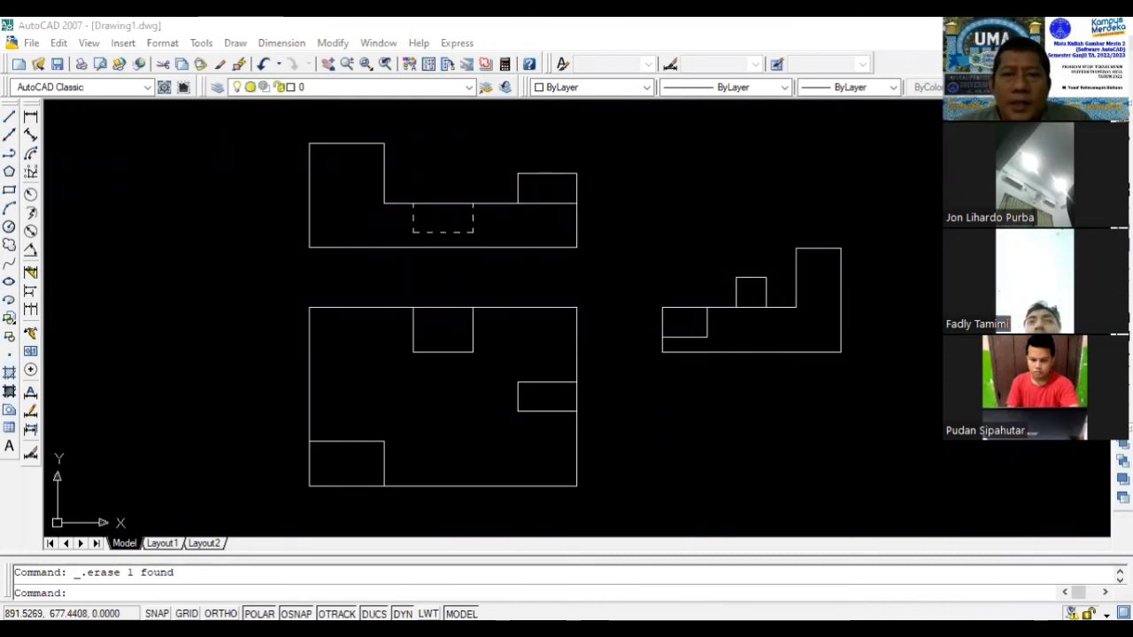
# Step: Apply the dashed ACAD...3W100 linetype to the vertical and horizontal lines of the side view's pocket
pyautogui.click(707, 322)
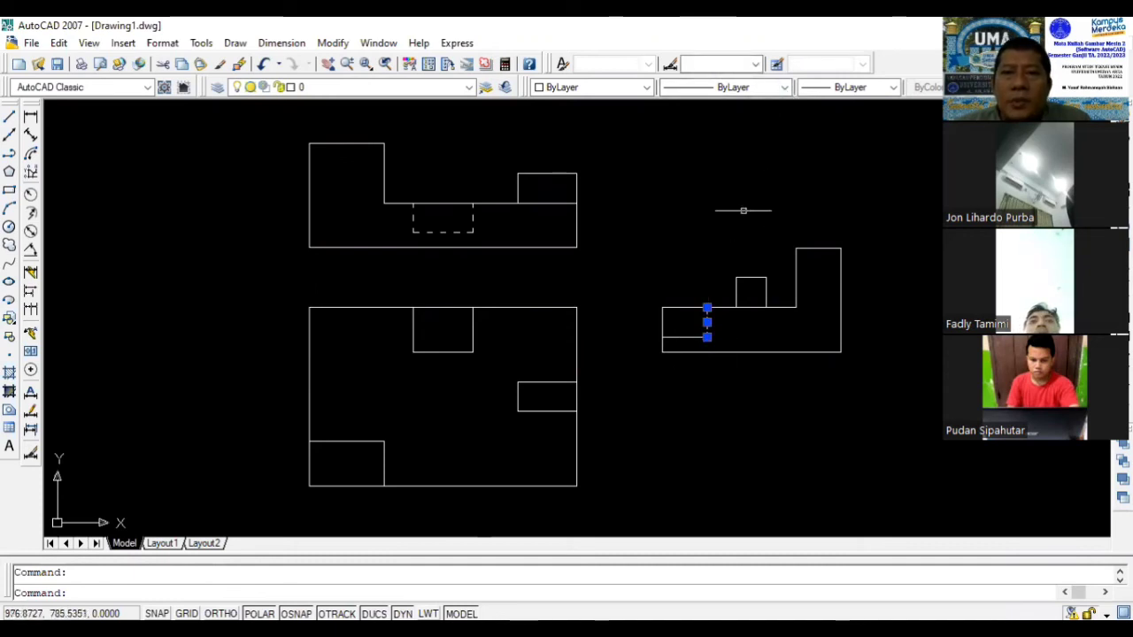
pyautogui.click(690, 337)
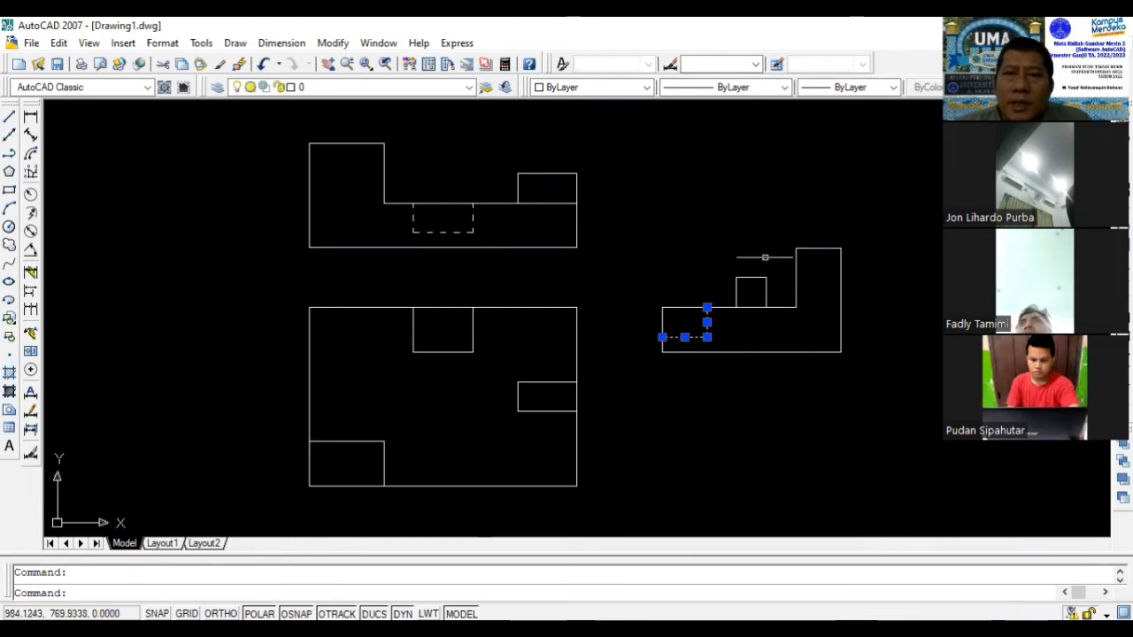
pyautogui.click(784, 87)
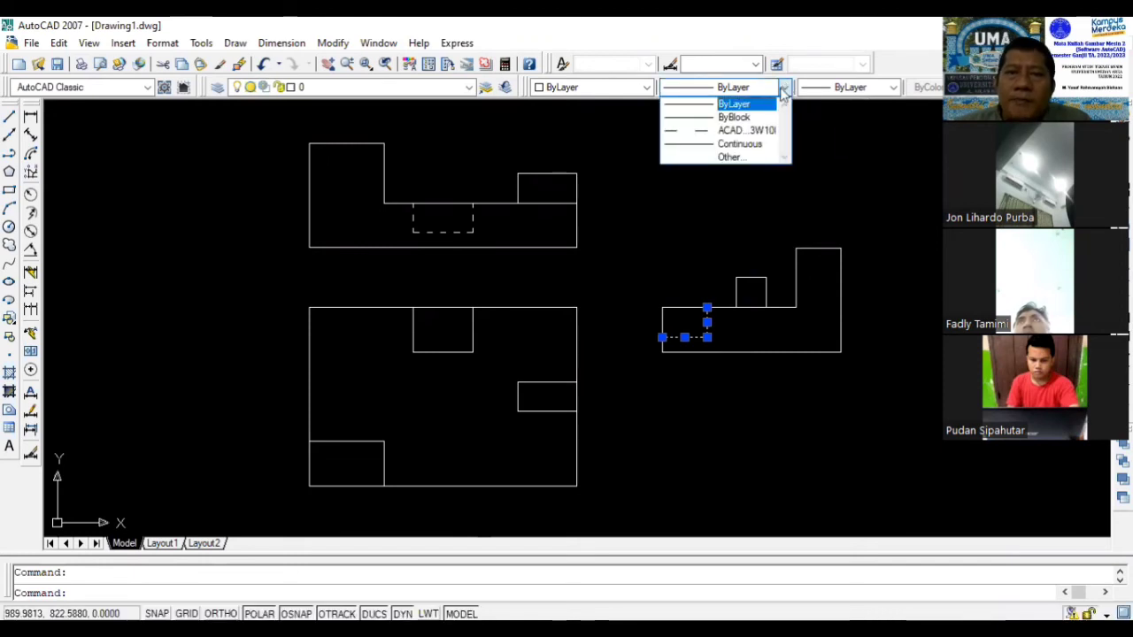
pyautogui.click(739, 130)
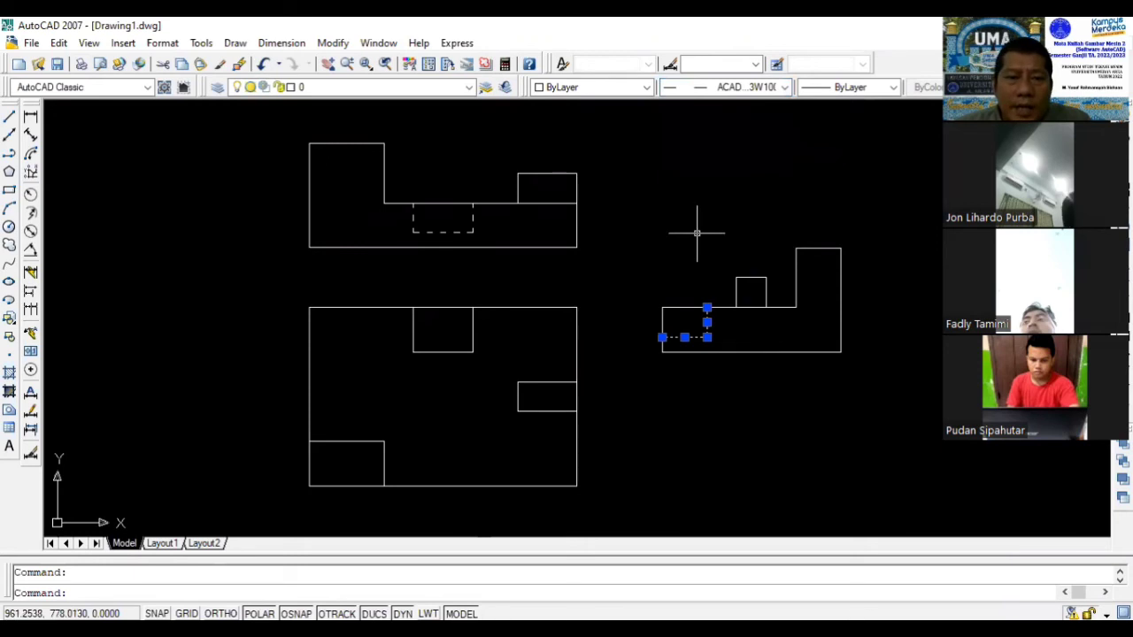
pyautogui.press('Escape')
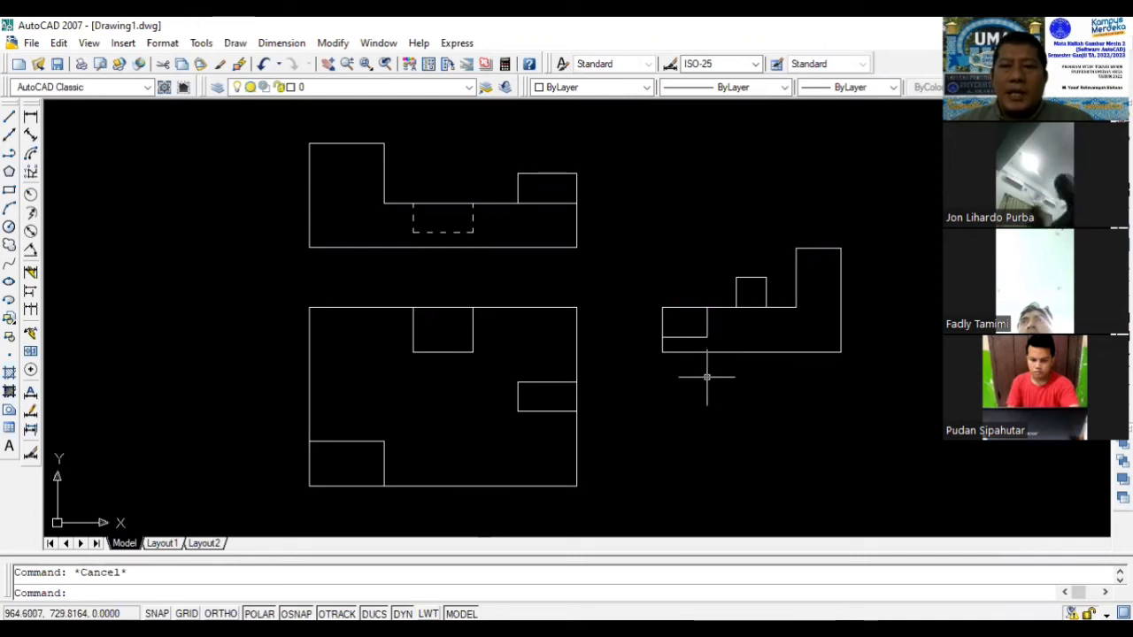
# Step: Set the linetype scale of the side view pocket's vertical line to 0.15
pyautogui.doubleClick(707, 325)
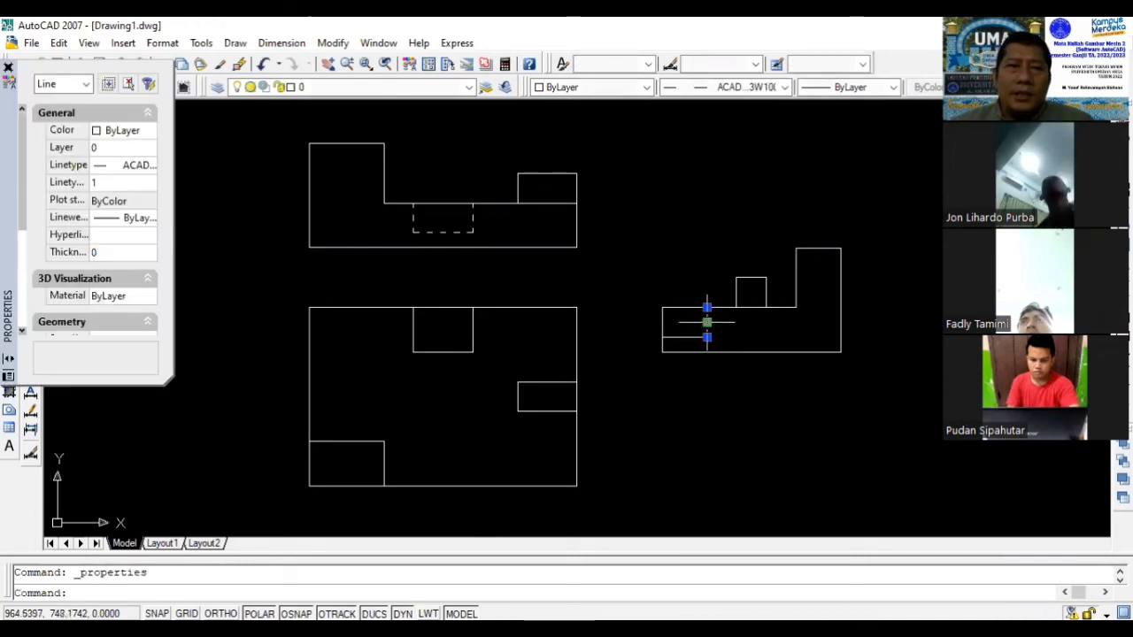
pyautogui.click(118, 183)
pyautogui.write('0')
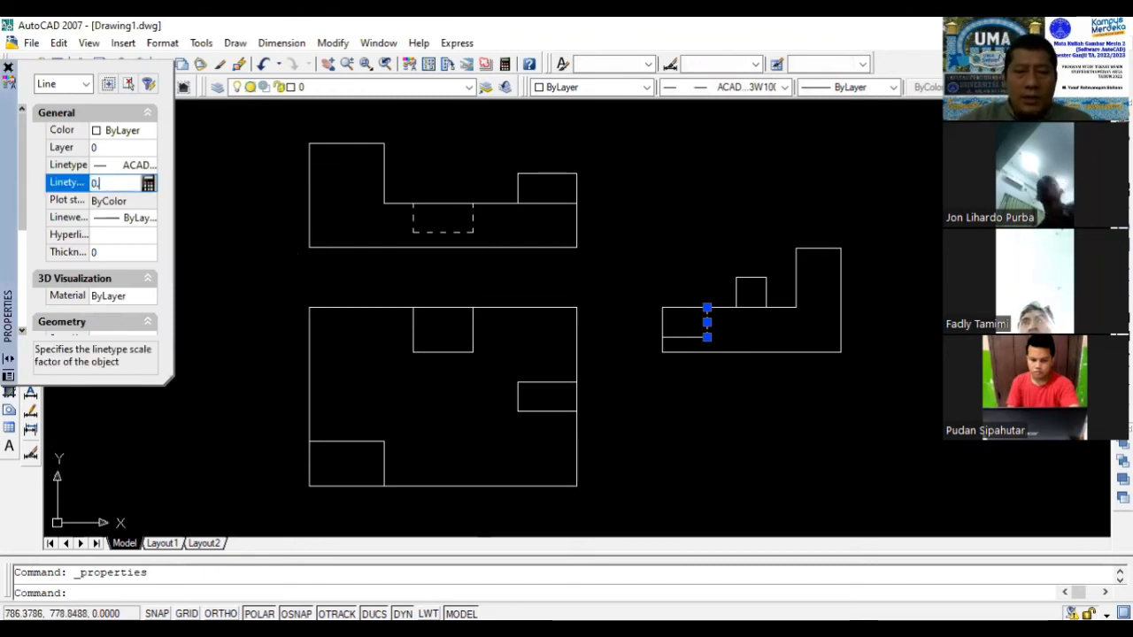
pyautogui.write('.1')
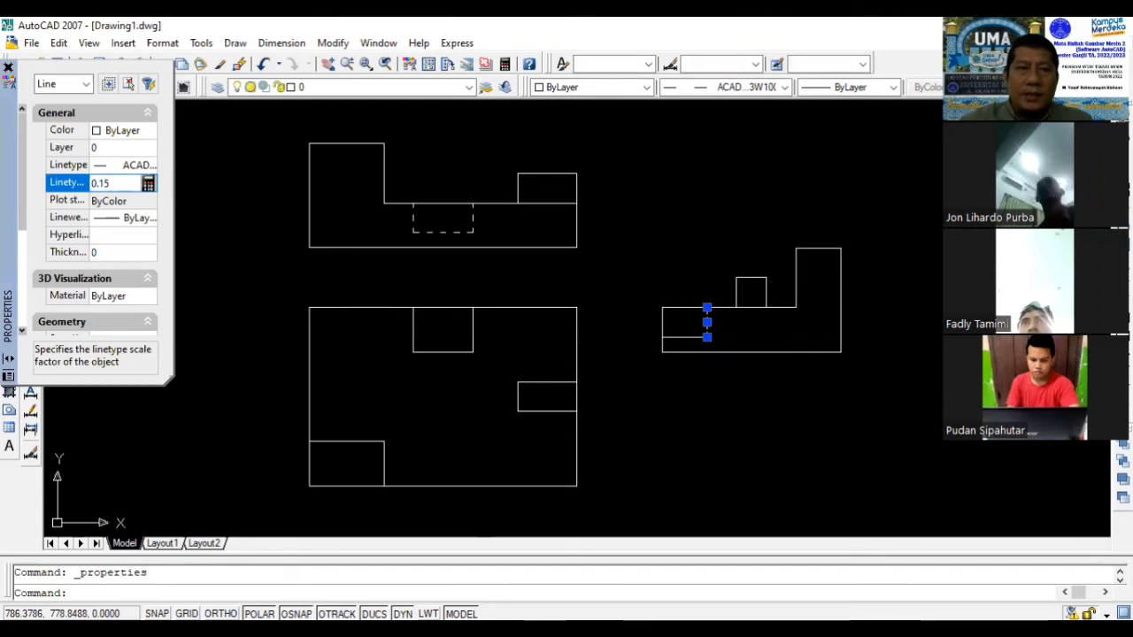
pyautogui.write('5')
pyautogui.press('Return')
pyautogui.press('Escape')
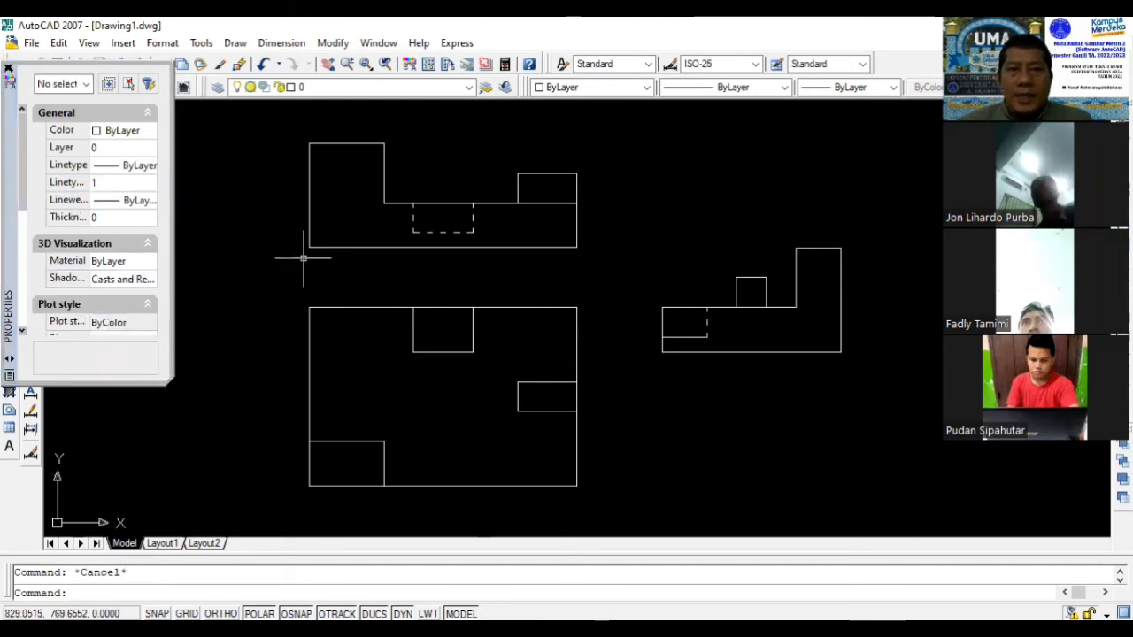
# Step: Set the linetype scale of the side view pocket's horizontal line to 0.15 and close the object properties
pyautogui.click(688, 337)
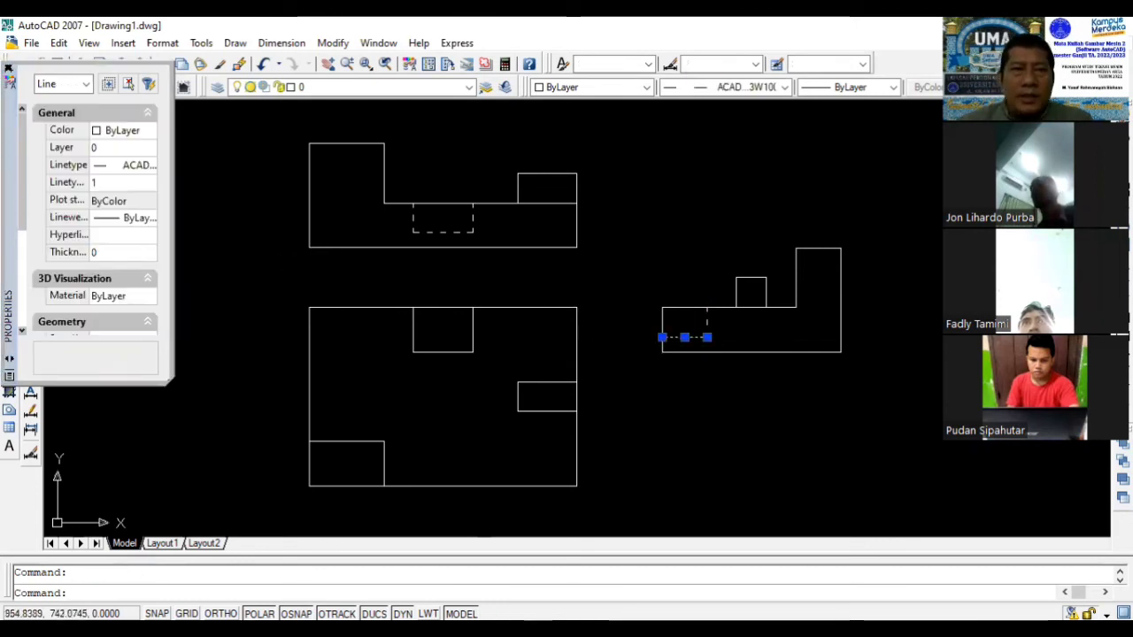
pyautogui.click(124, 182)
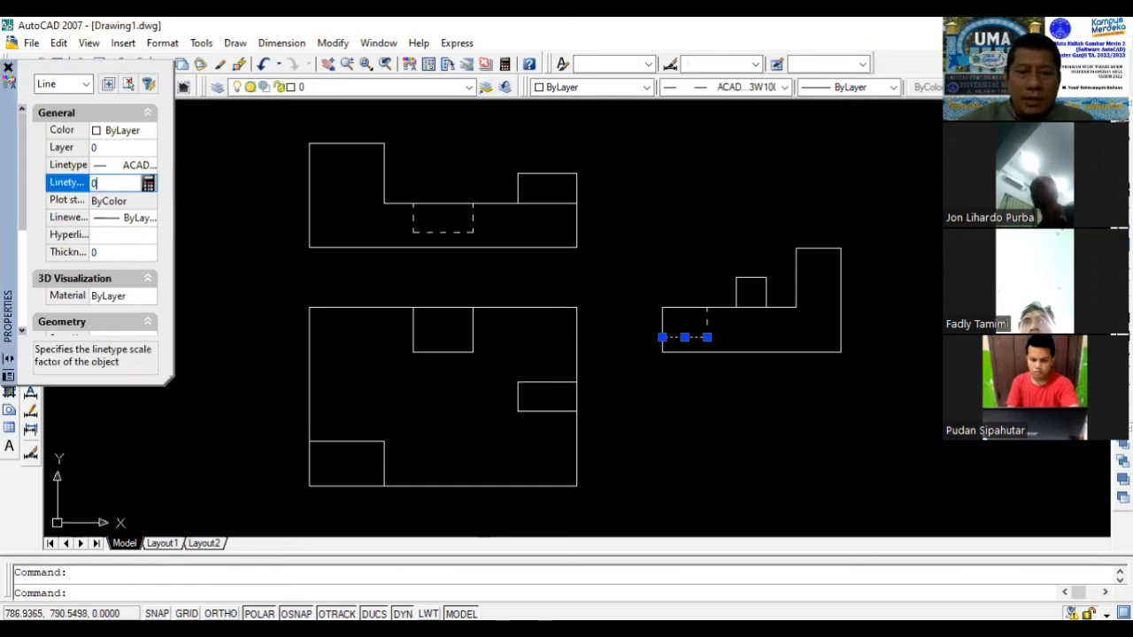
pyautogui.write('0.15')
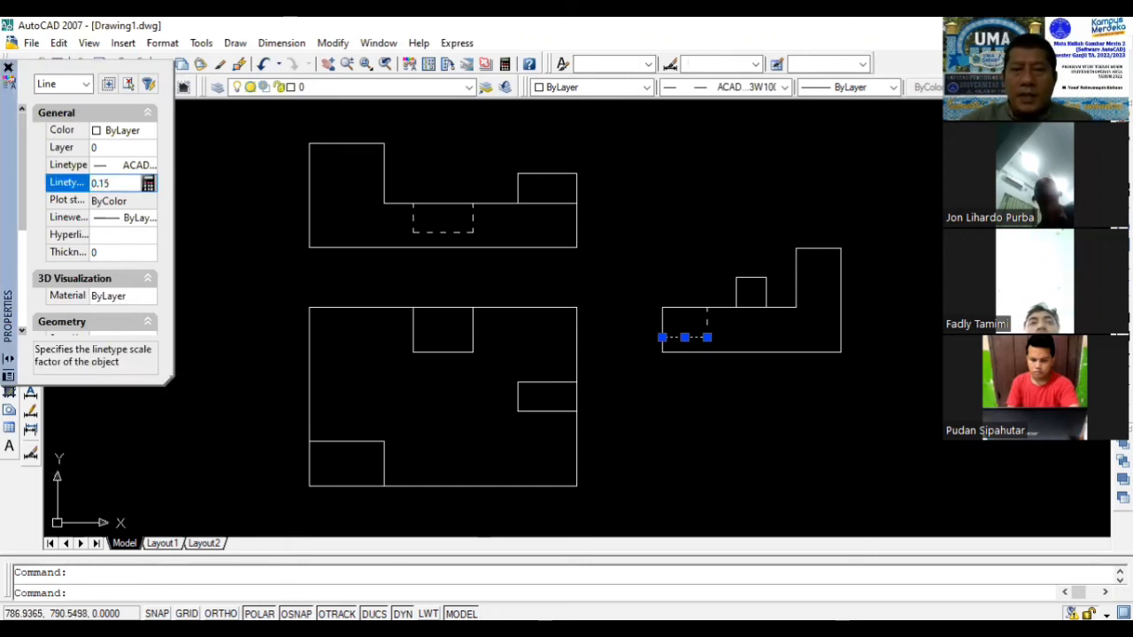
pyautogui.press('Return')
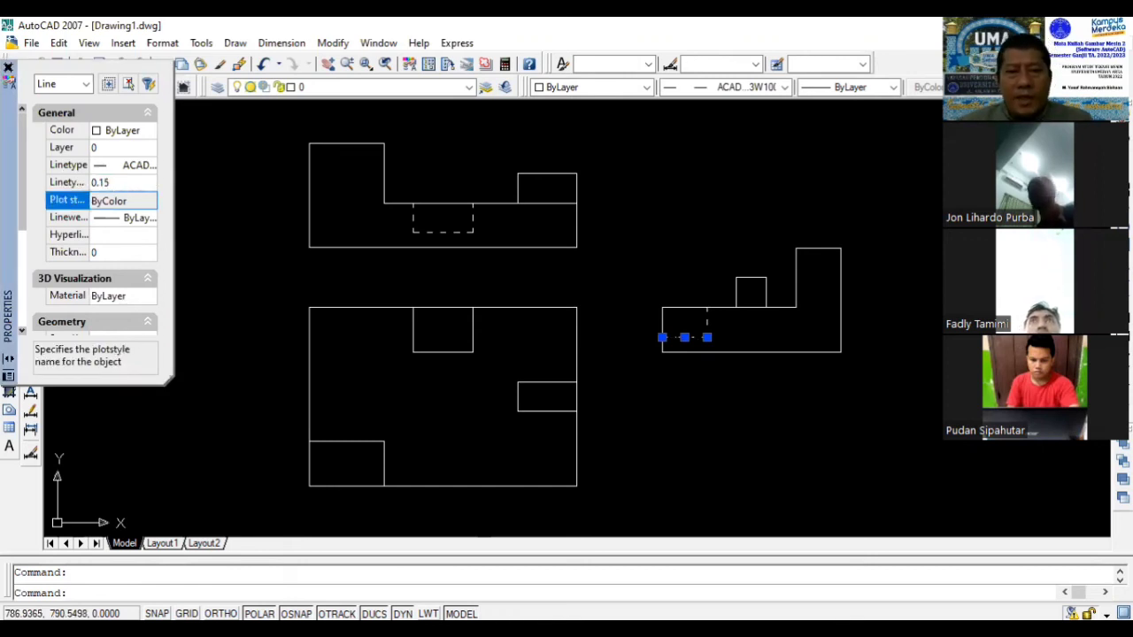
pyautogui.press('Escape')
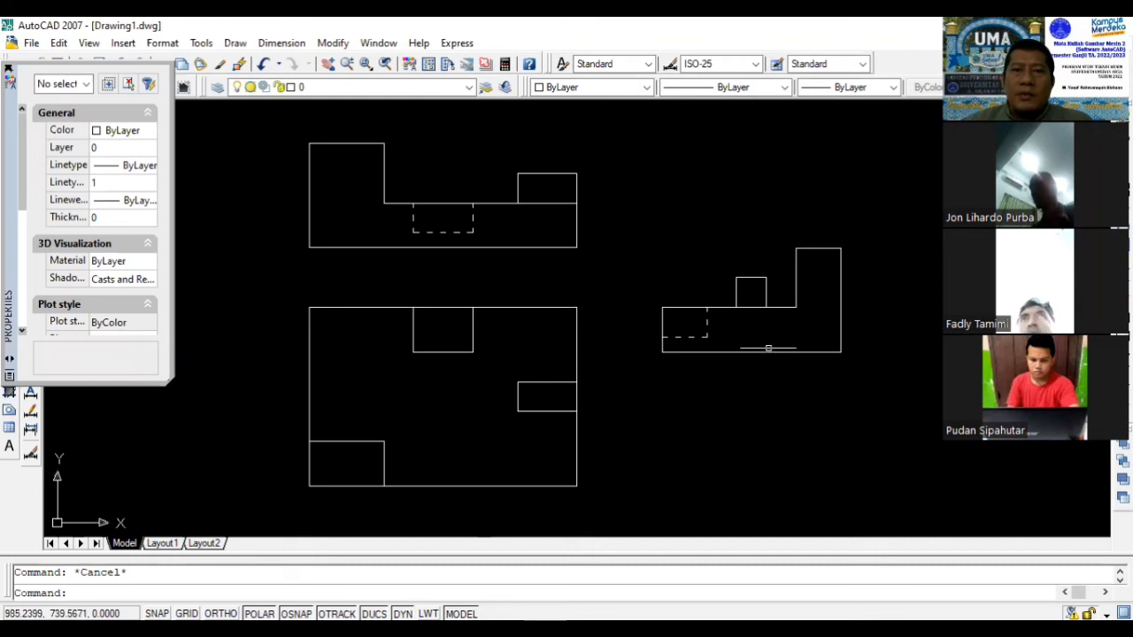
pyautogui.click(8, 70)
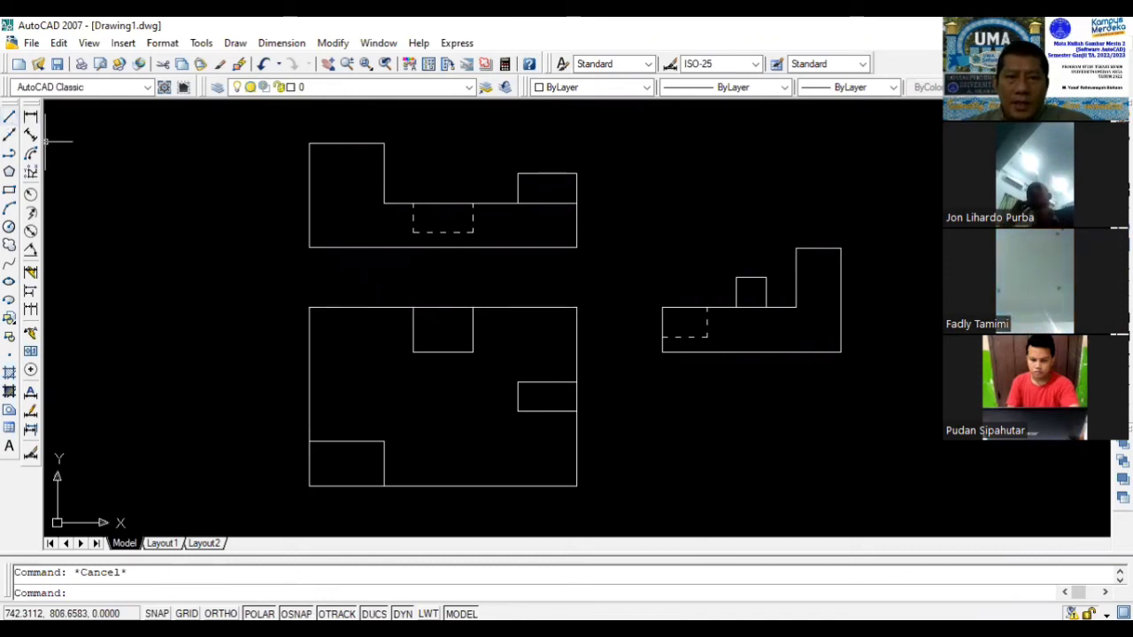
# Step: Draw a horizontal guide line 20 long to the right from the front view's lower-right corner
pyautogui.click(9, 116)
pyautogui.click(576, 247)
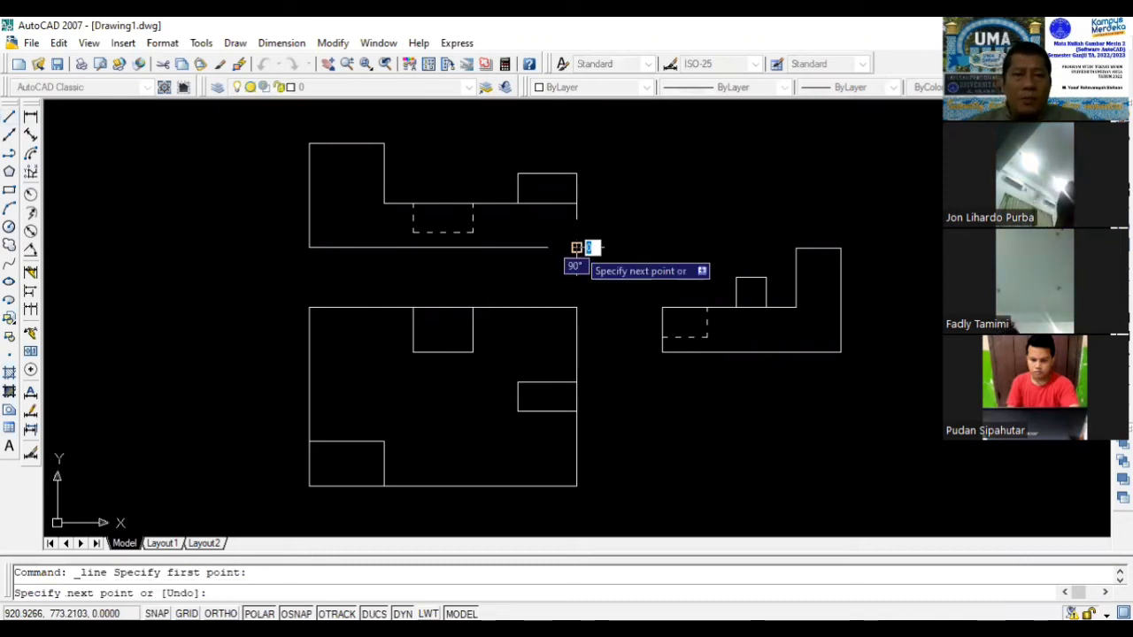
pyautogui.click(636, 248)
pyautogui.press('Return')
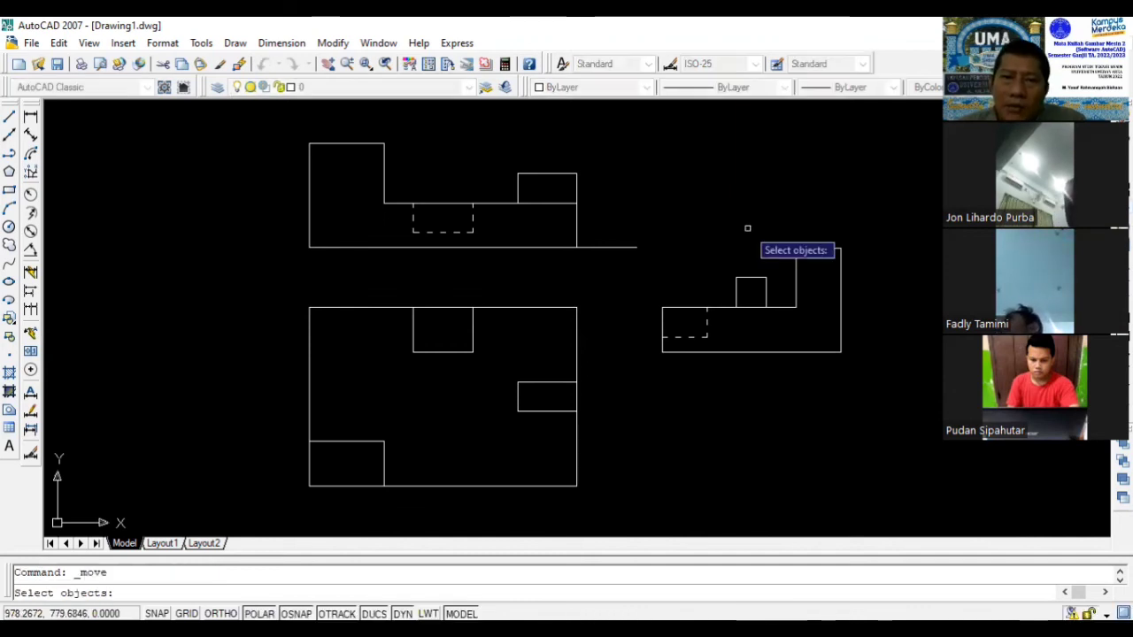
# Step: Move the whole side view by its lower-left corner onto the guide line's right end, and delete the guide line
pyautogui.click(648, 218)
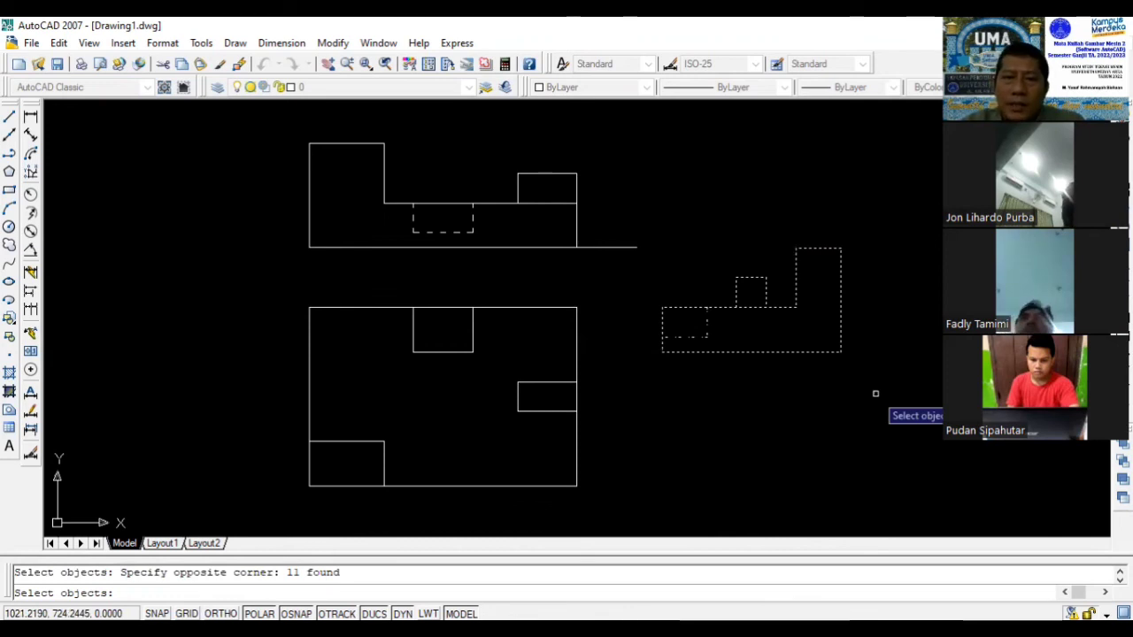
pyautogui.press('Return')
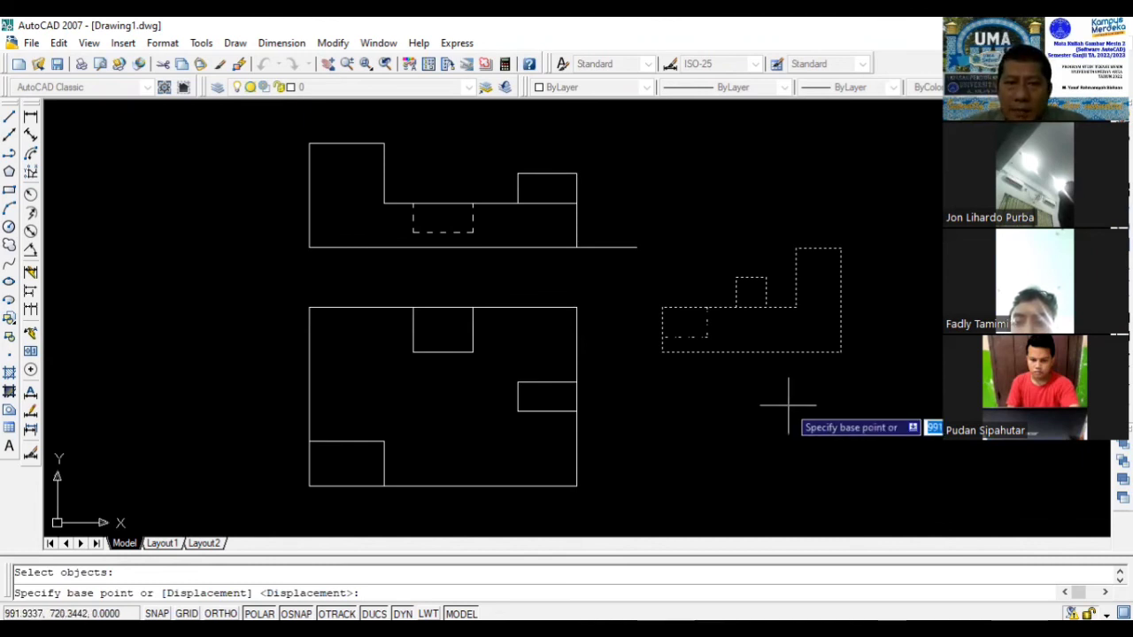
pyautogui.click(661, 352)
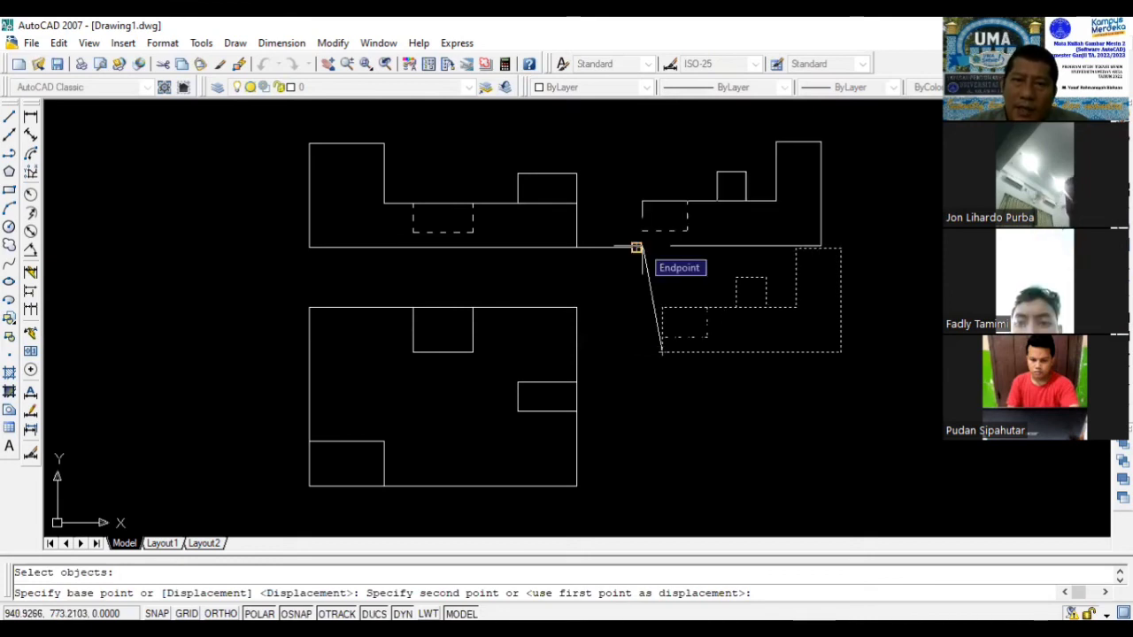
pyautogui.click(636, 247)
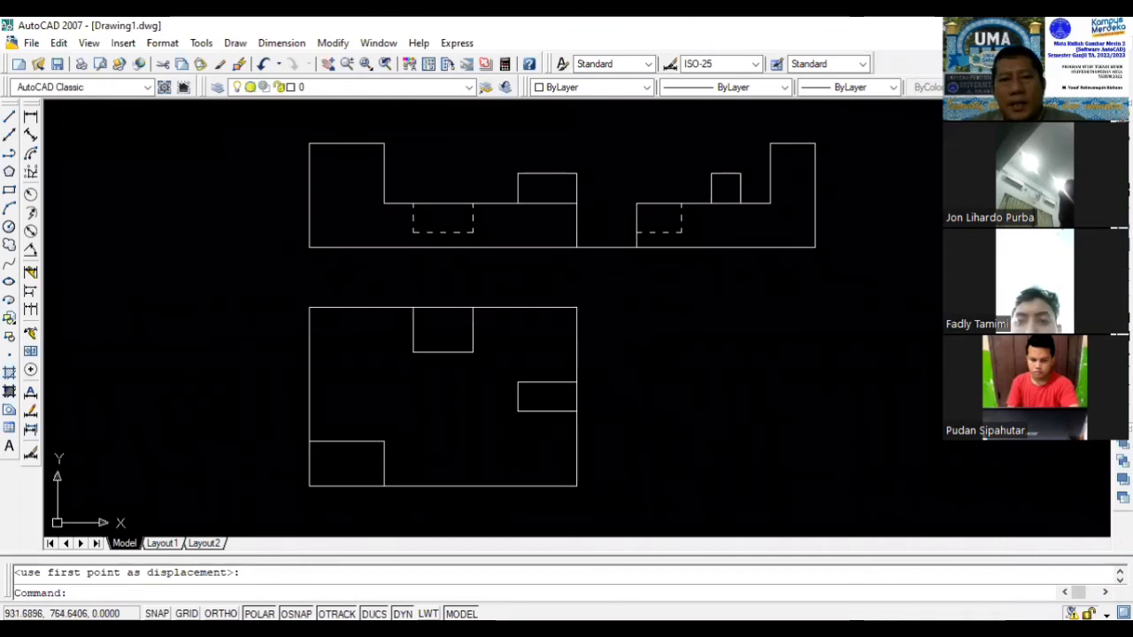
pyautogui.click(606, 247)
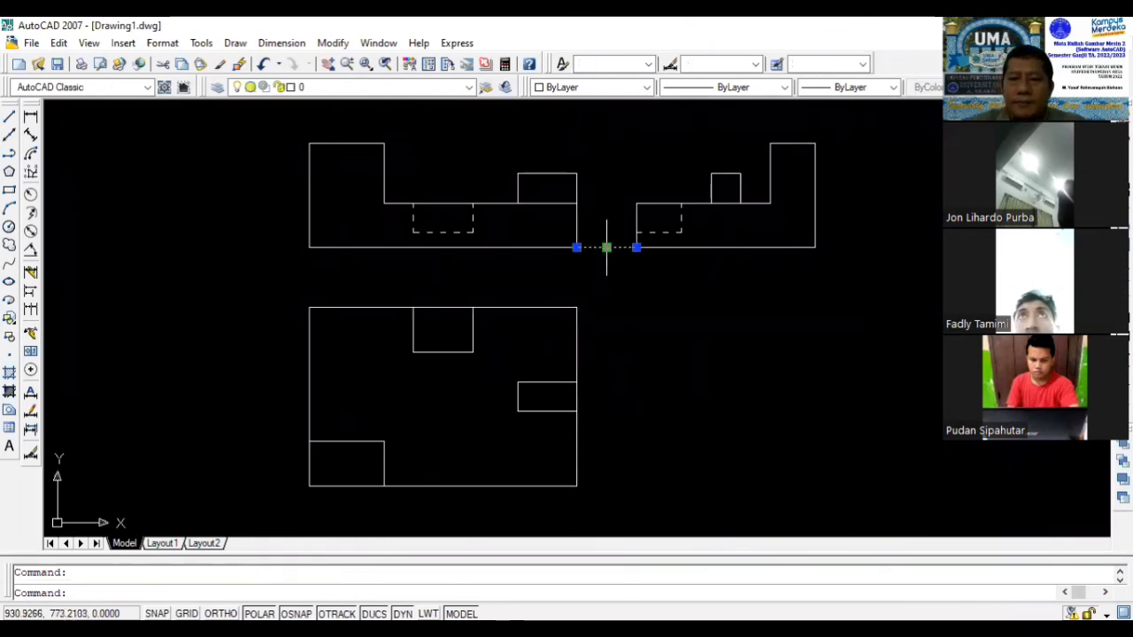
pyautogui.press('Delete')
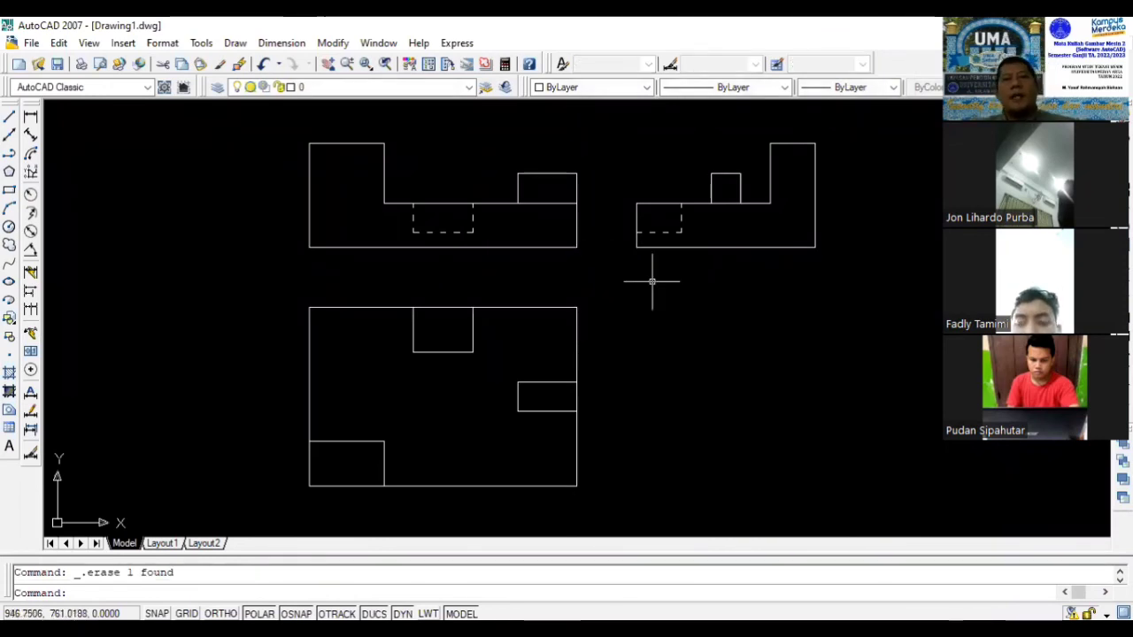